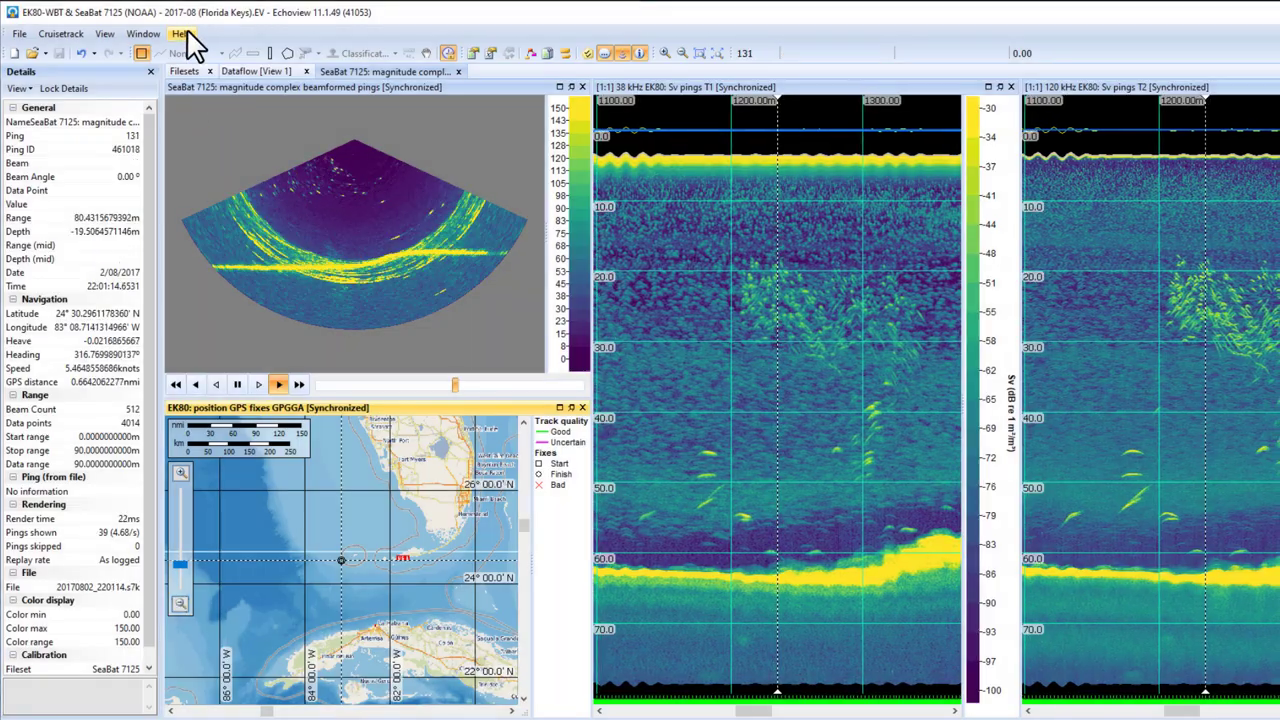
Open the Echoview Help contents from the Help menu.
click(185, 34)
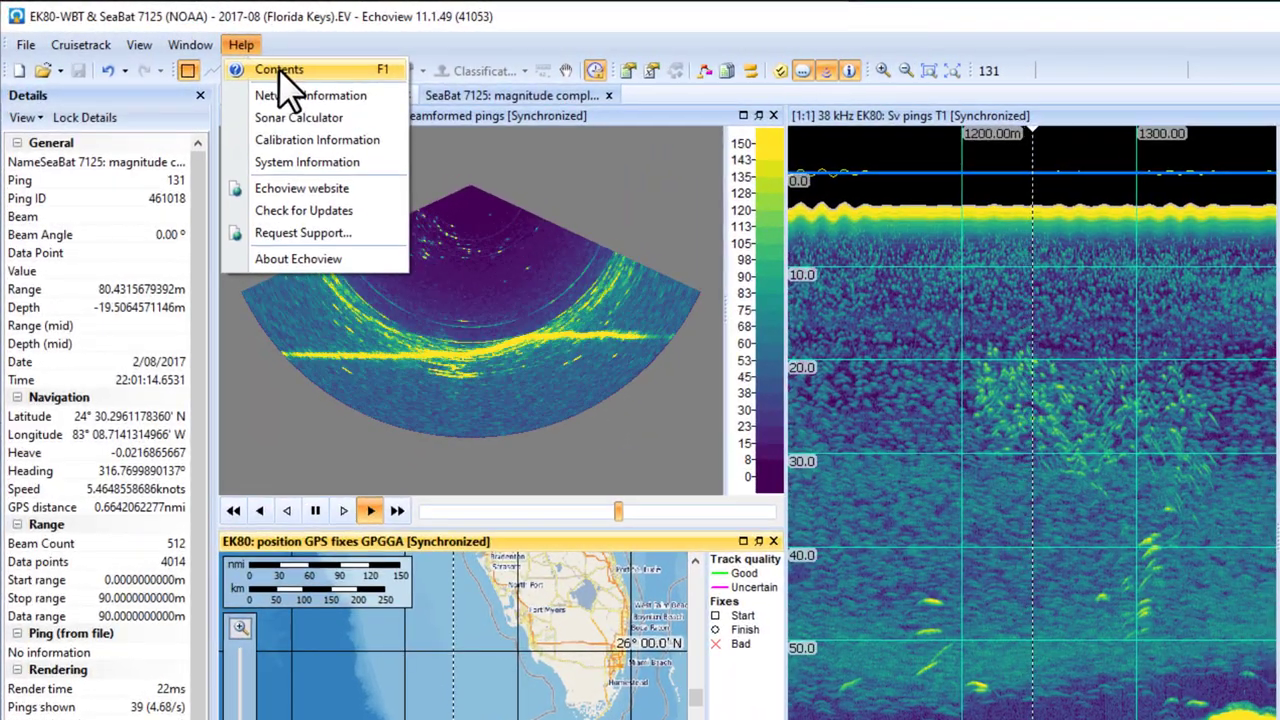
click(288, 75)
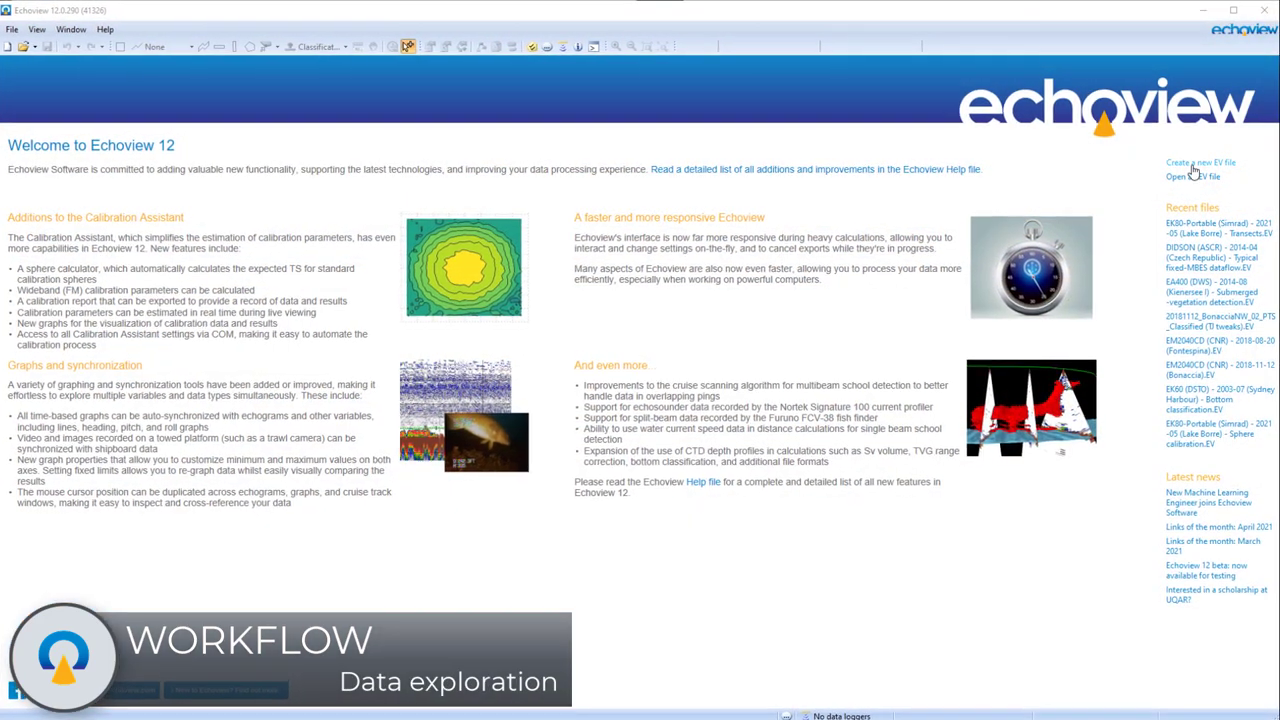
Create a new EV file and add both .raw files to its fileset.
click(1193, 165)
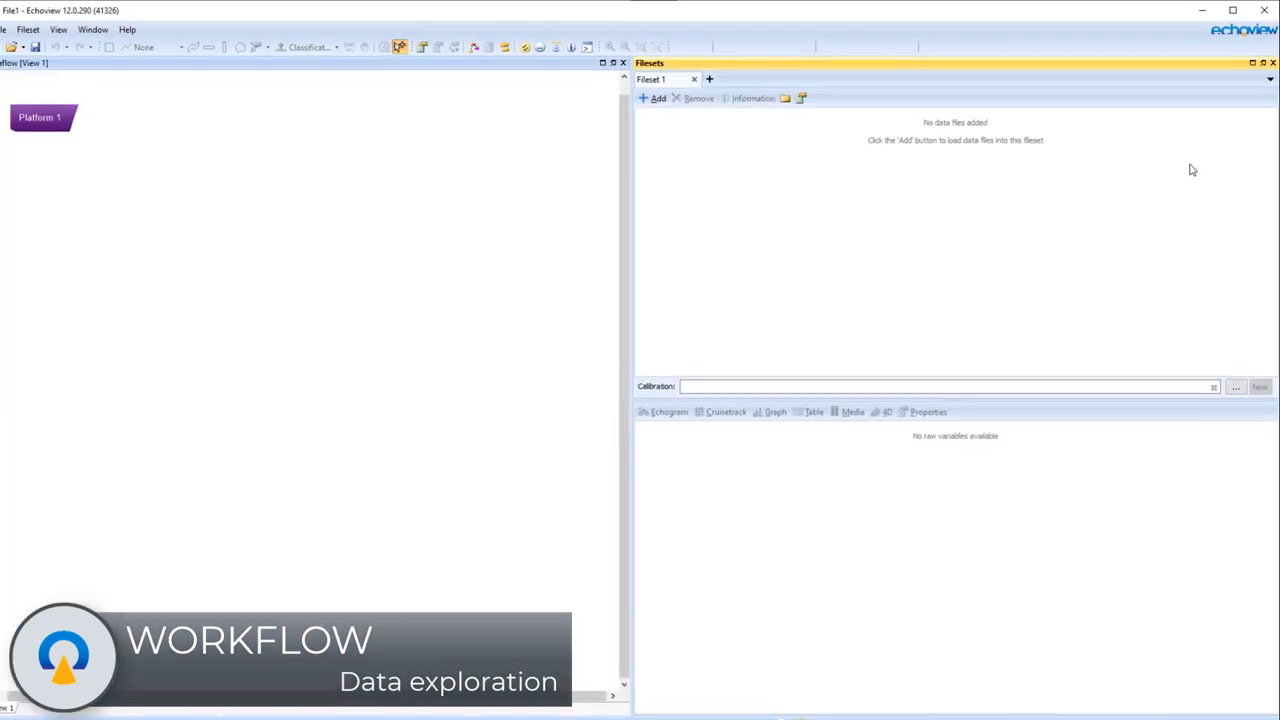
click(641, 108)
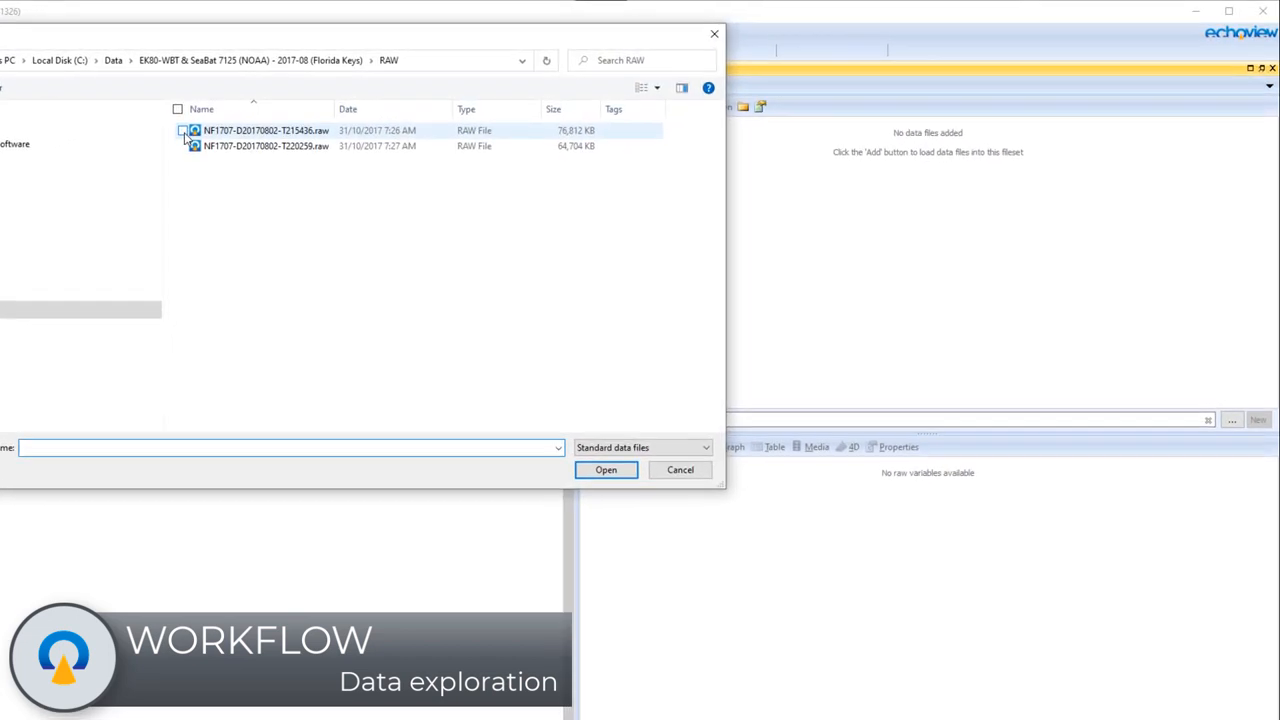
click(182, 131)
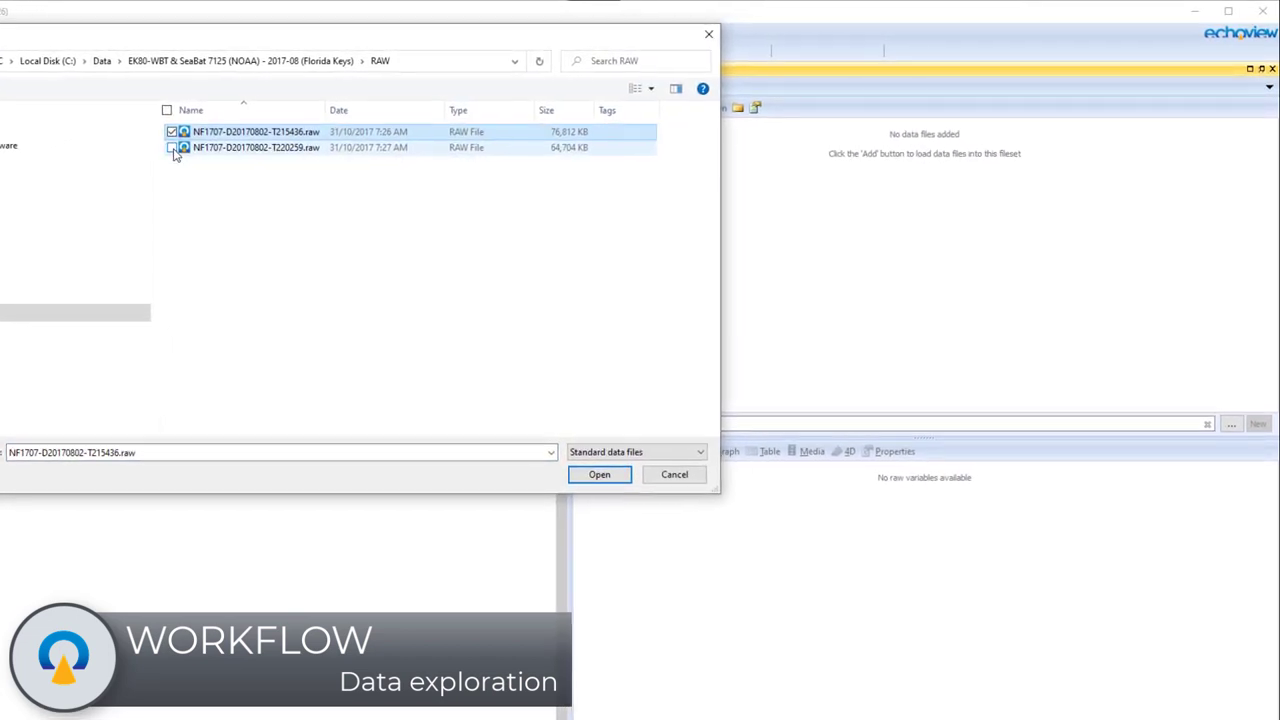
click(586, 484)
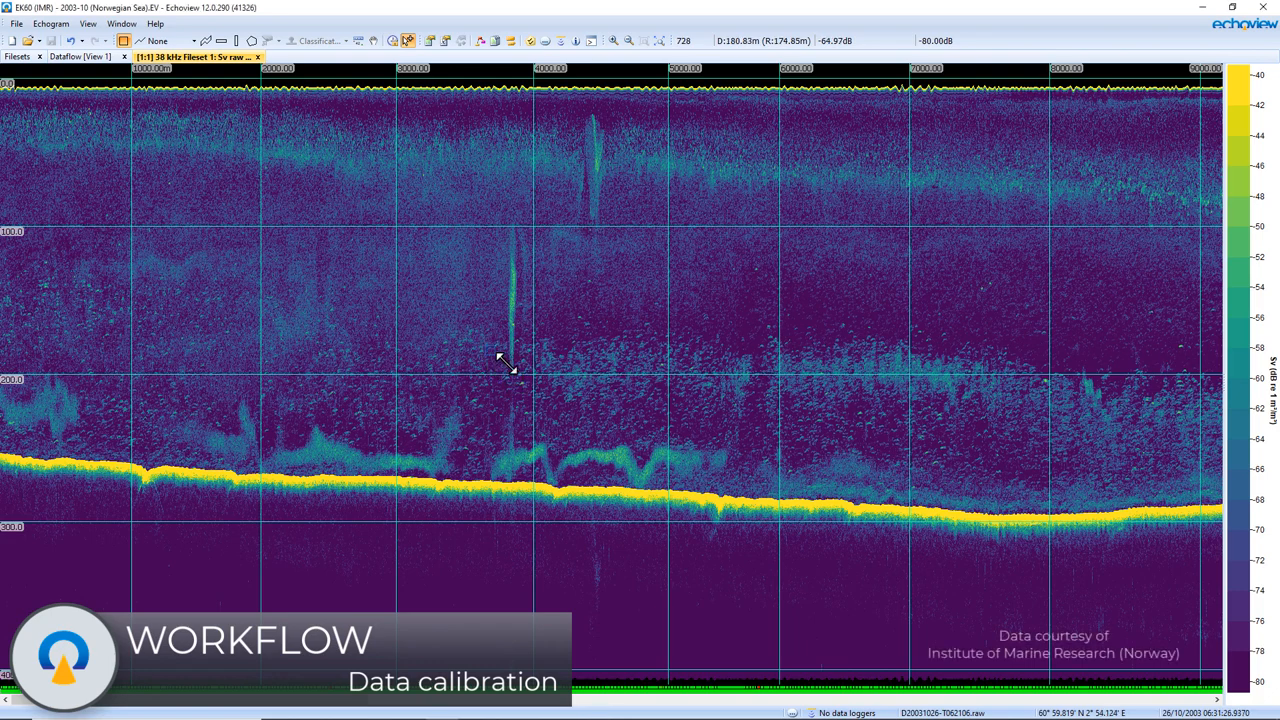
Zoom the echogram onto the bright target just below 200 m depth.
drag(485, 343, 561, 408)
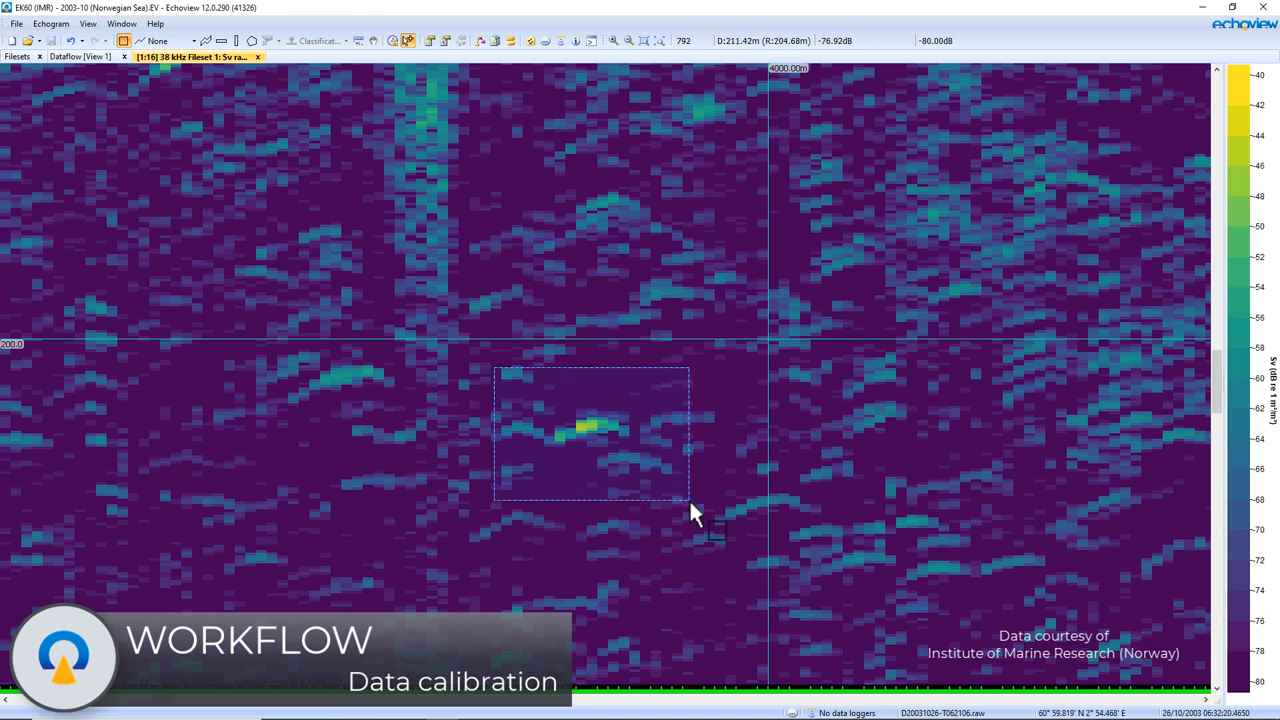
drag(695, 512, 695, 512)
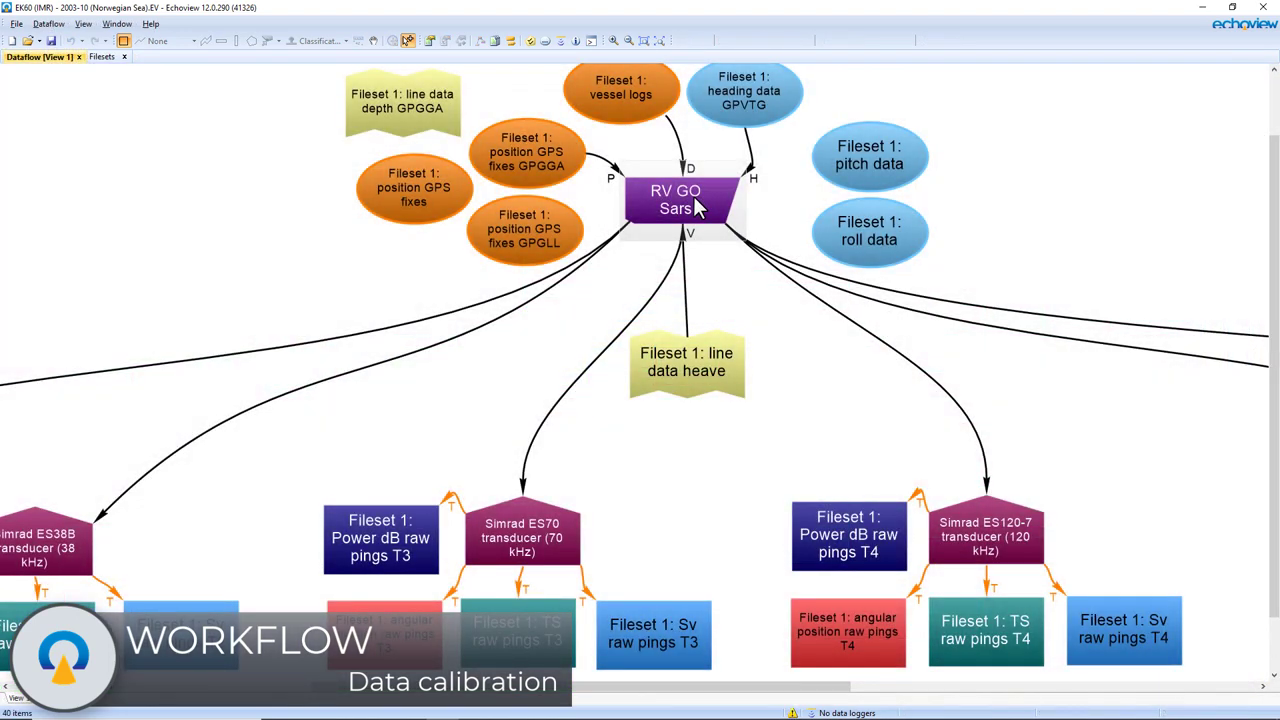
Review the RV GO Sars platform's attitude/heading source settings and accept them.
double_click(697, 207)
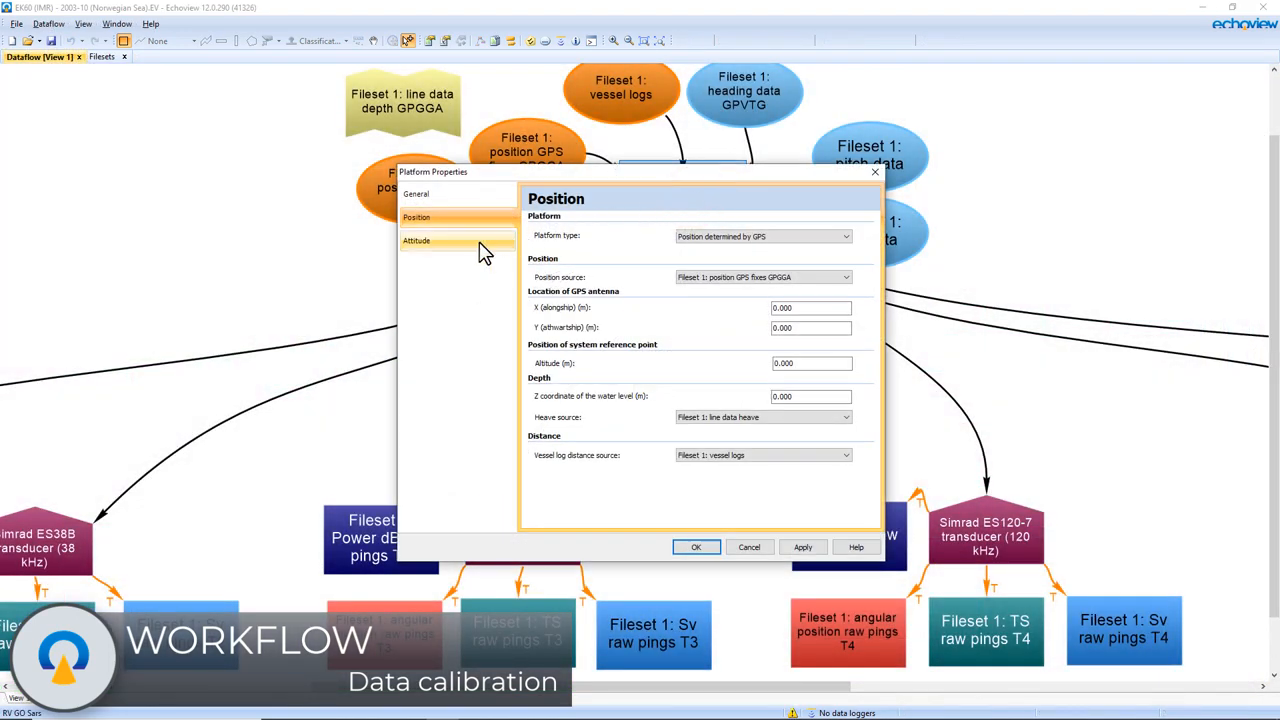
click(483, 245)
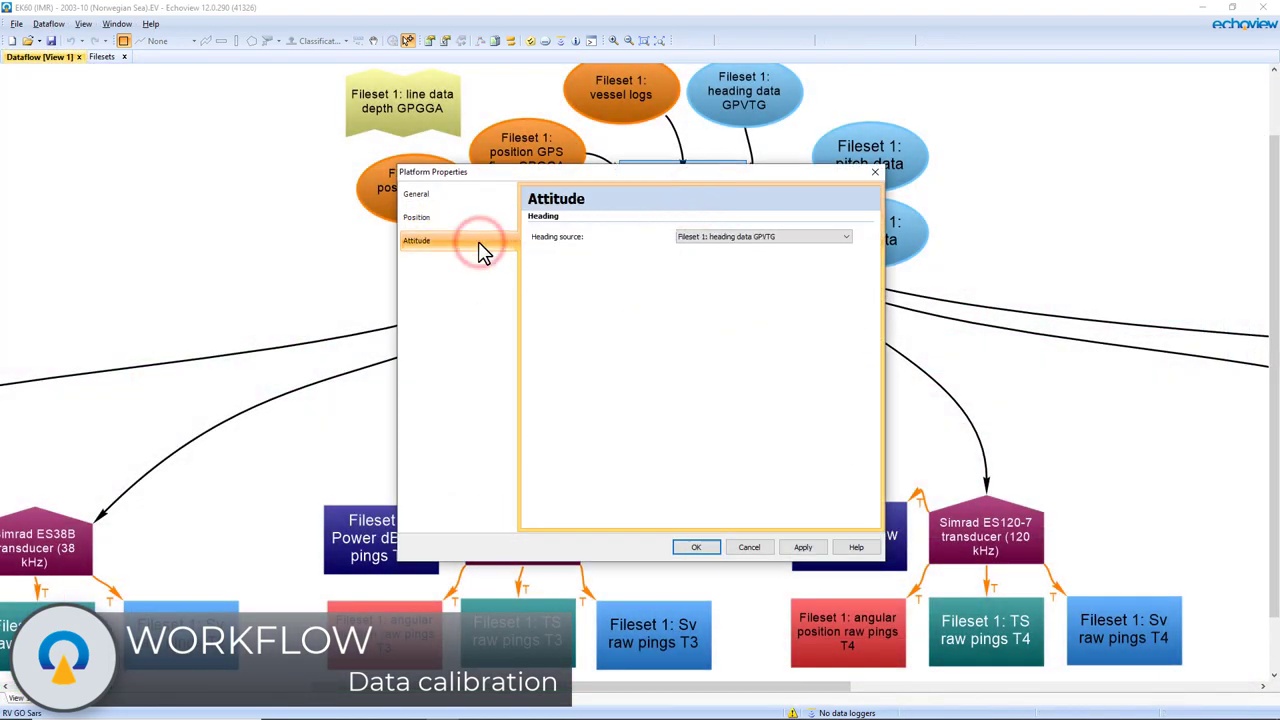
click(696, 548)
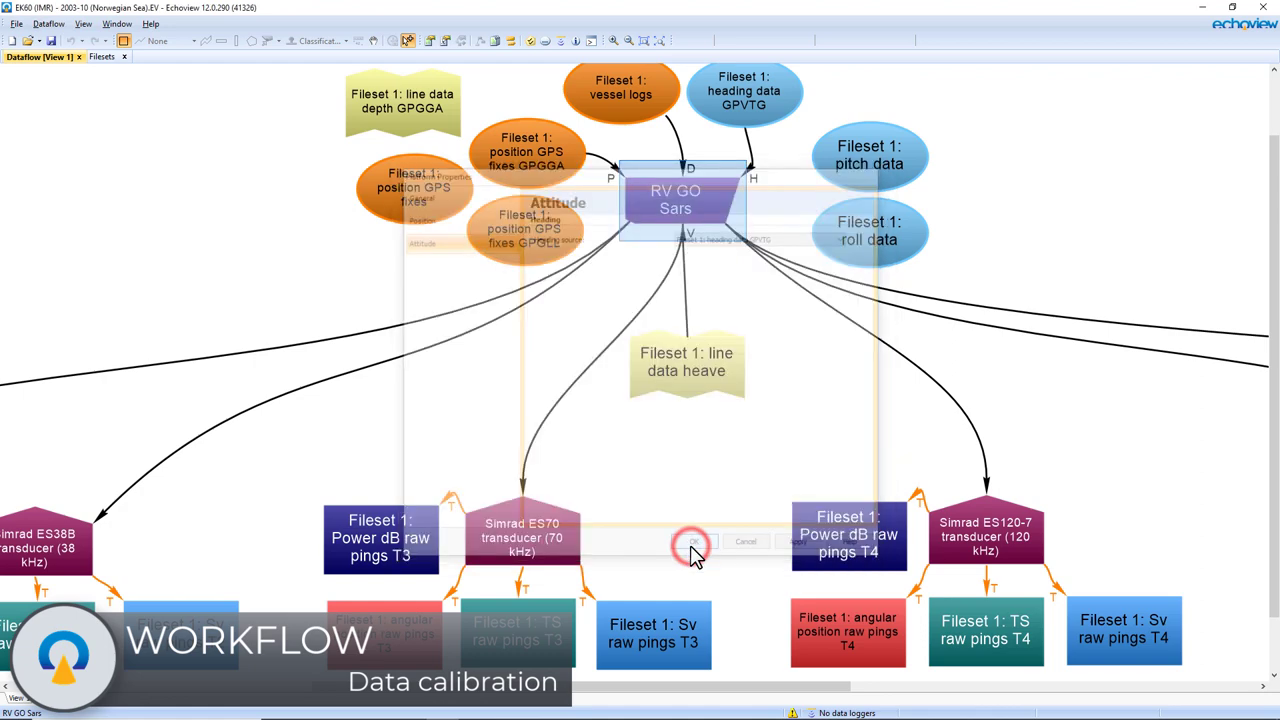
View the Simrad ES120-7 transducer's orientation and calibration notes pages.
double_click(985, 537)
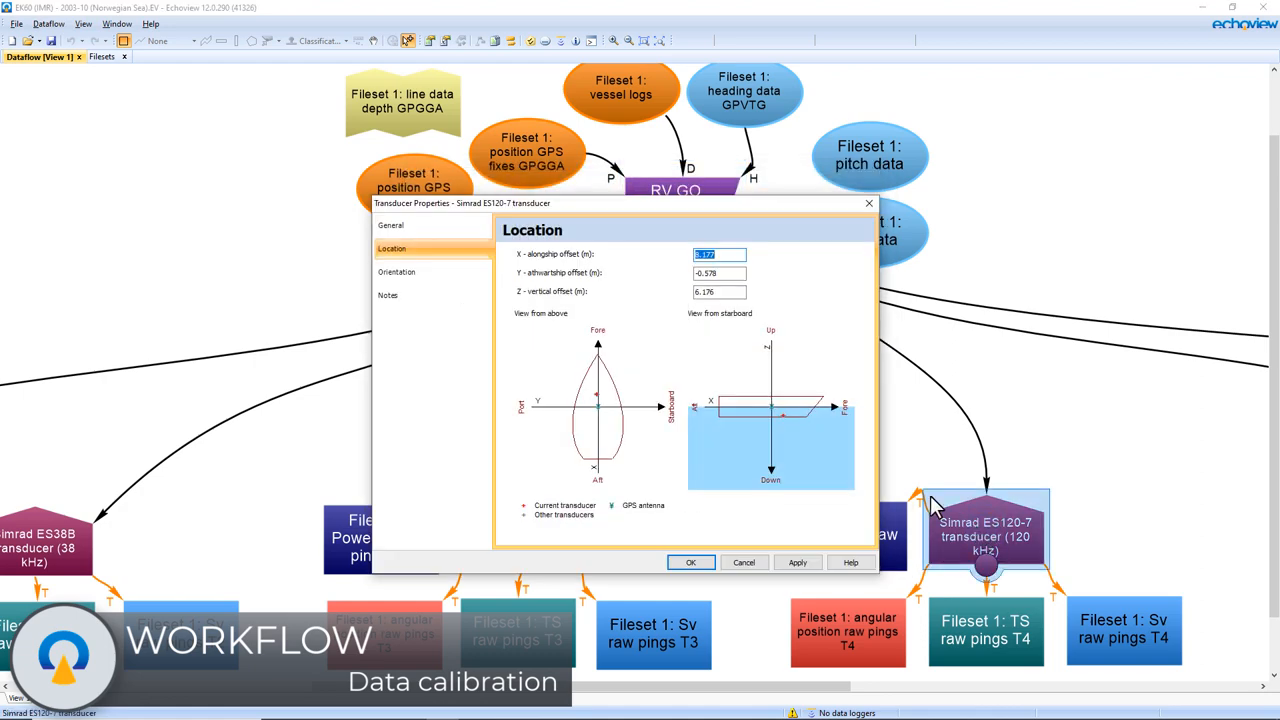
click(458, 275)
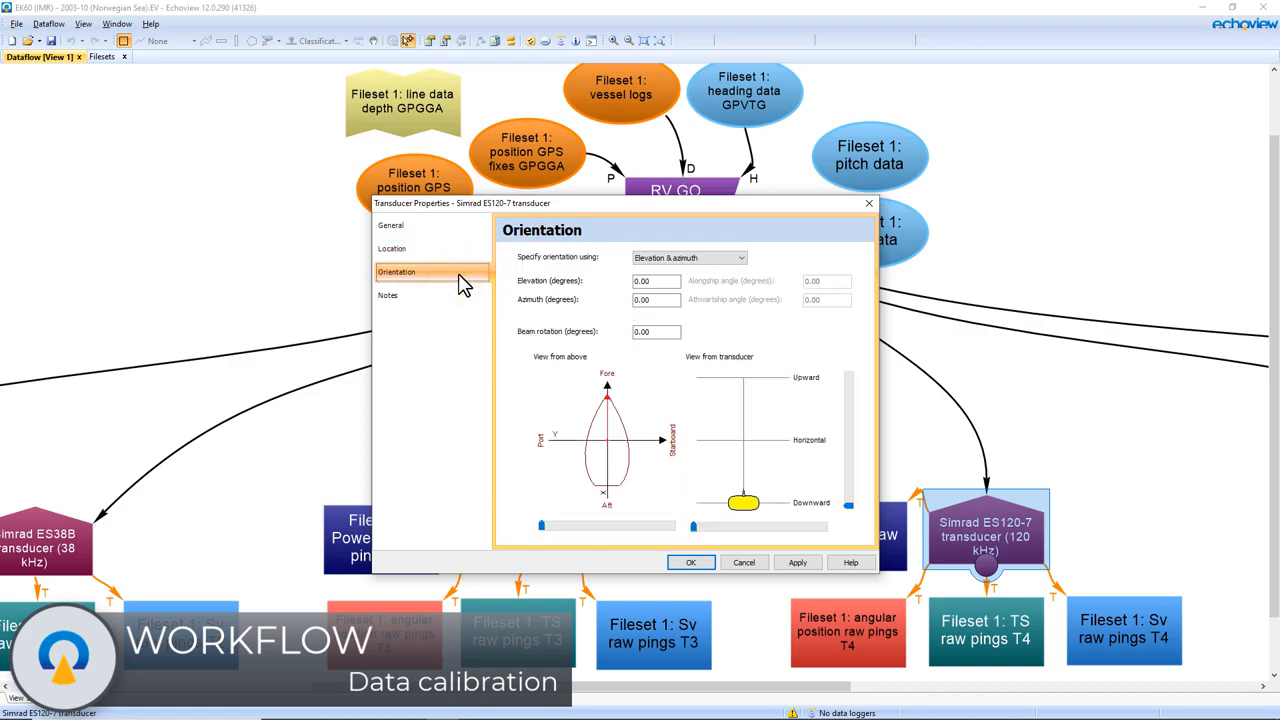
click(455, 300)
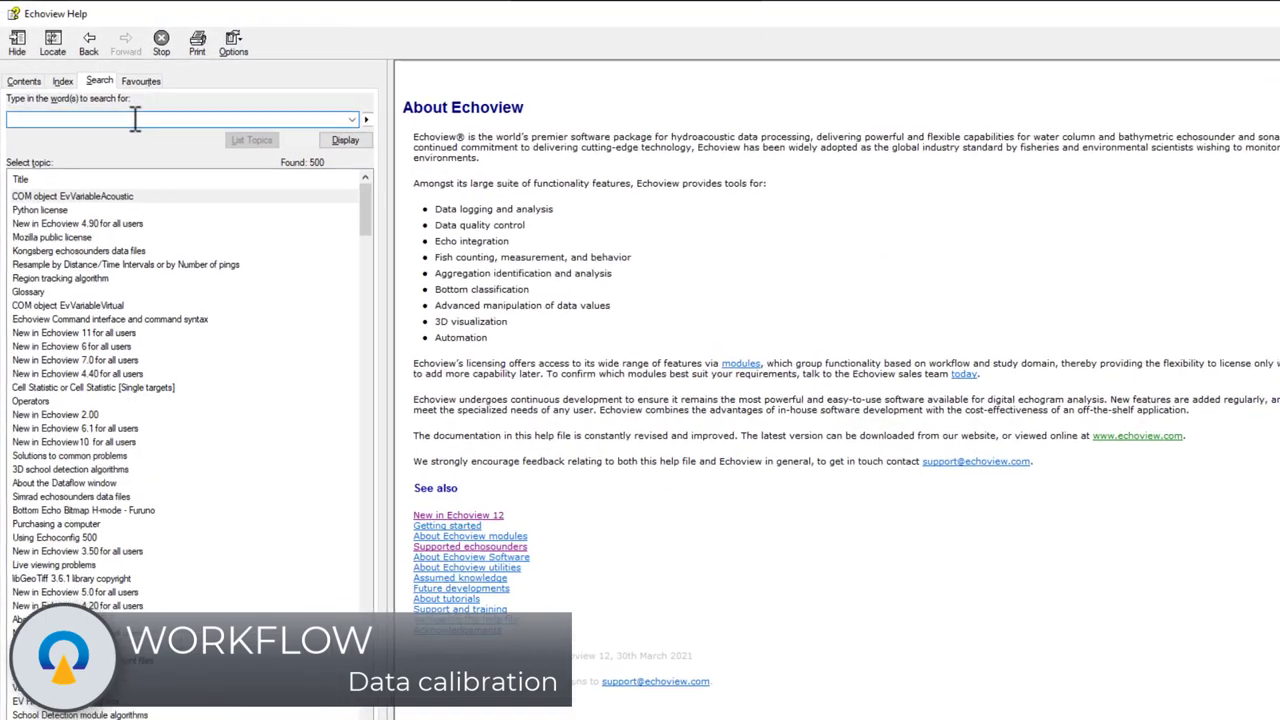
text(AZFP)
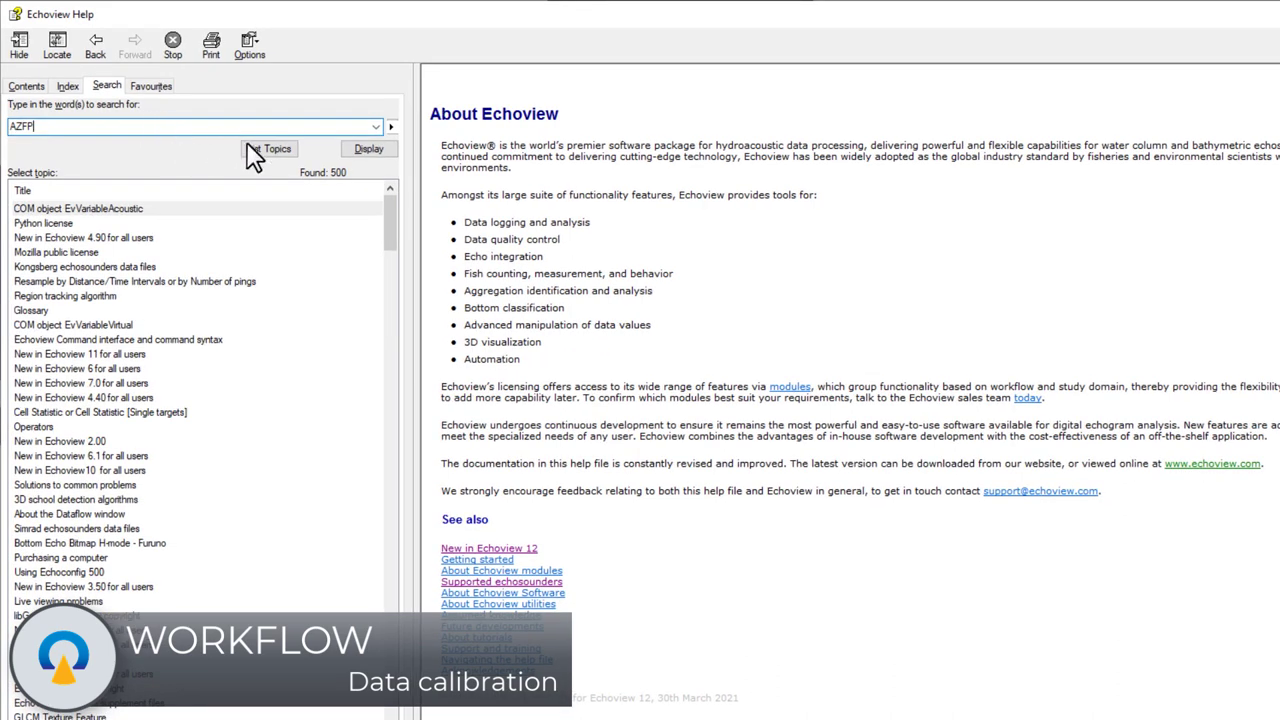
List help topics matching AZFP and open the AZFP Sv and TS topic.
click(268, 149)
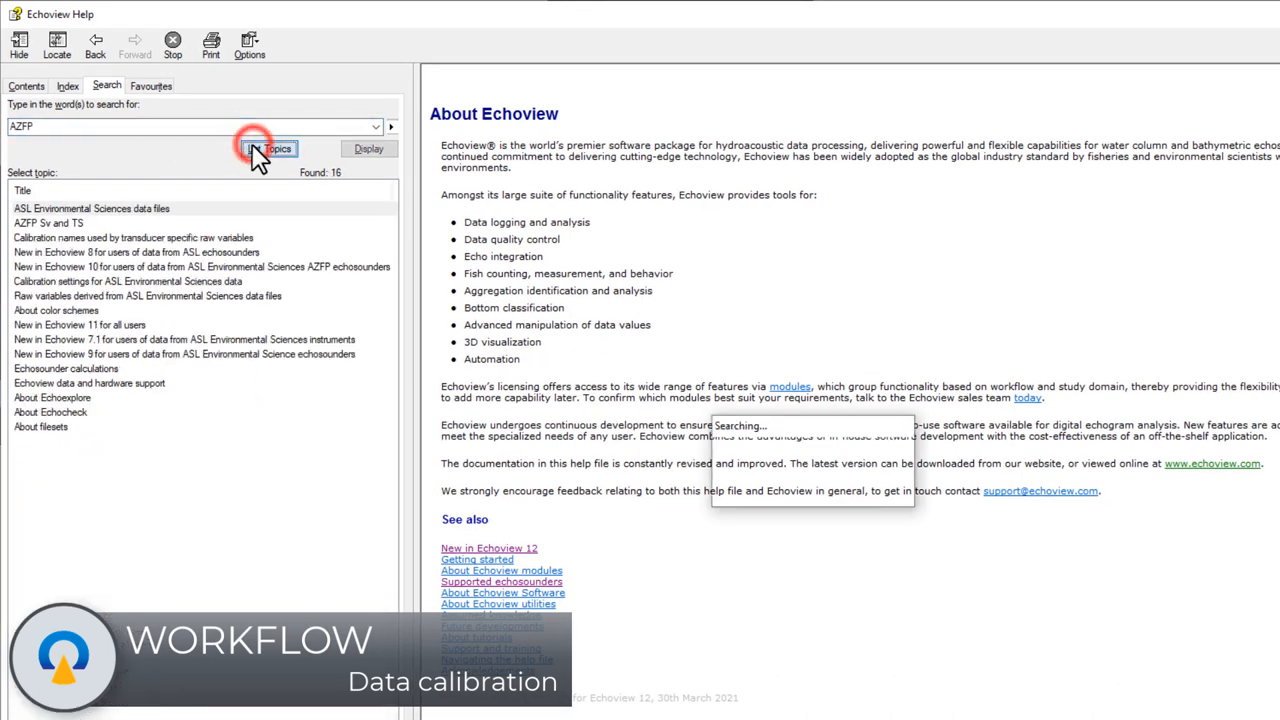
double_click(48, 223)
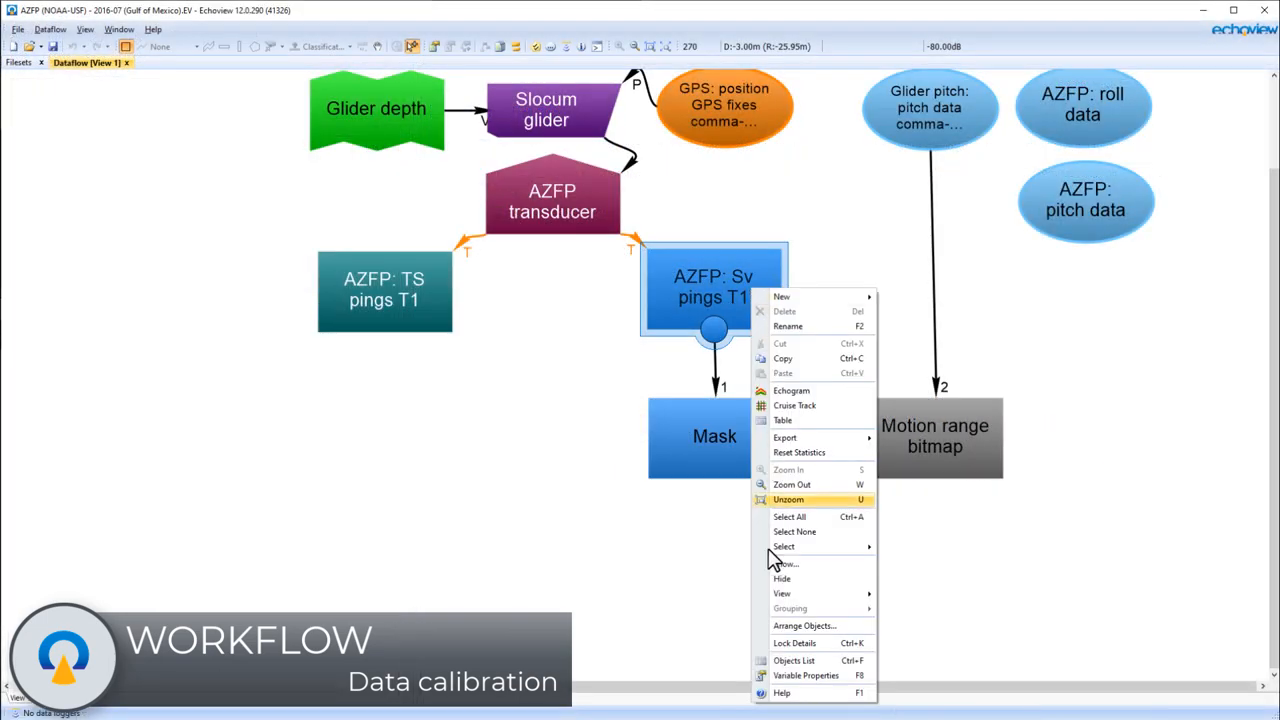
View the Sv pings T1 calibration properties and open its calibration file for editing.
click(797, 676)
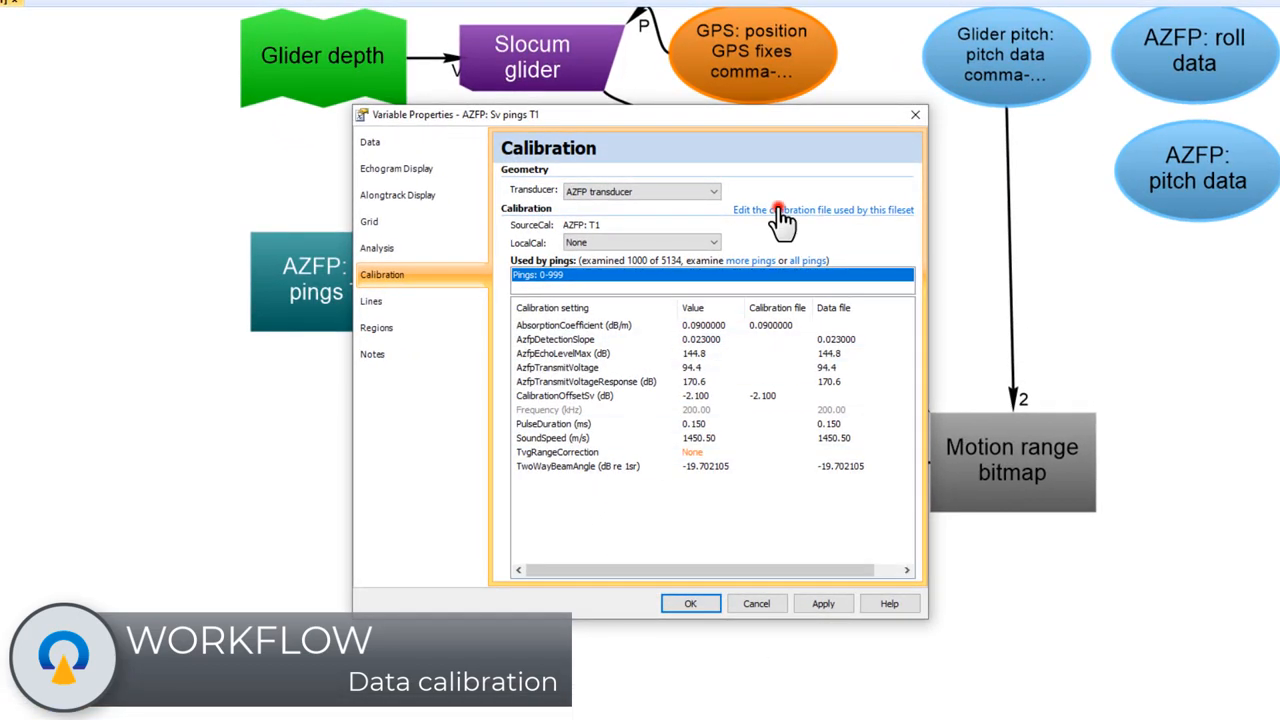
click(780, 211)
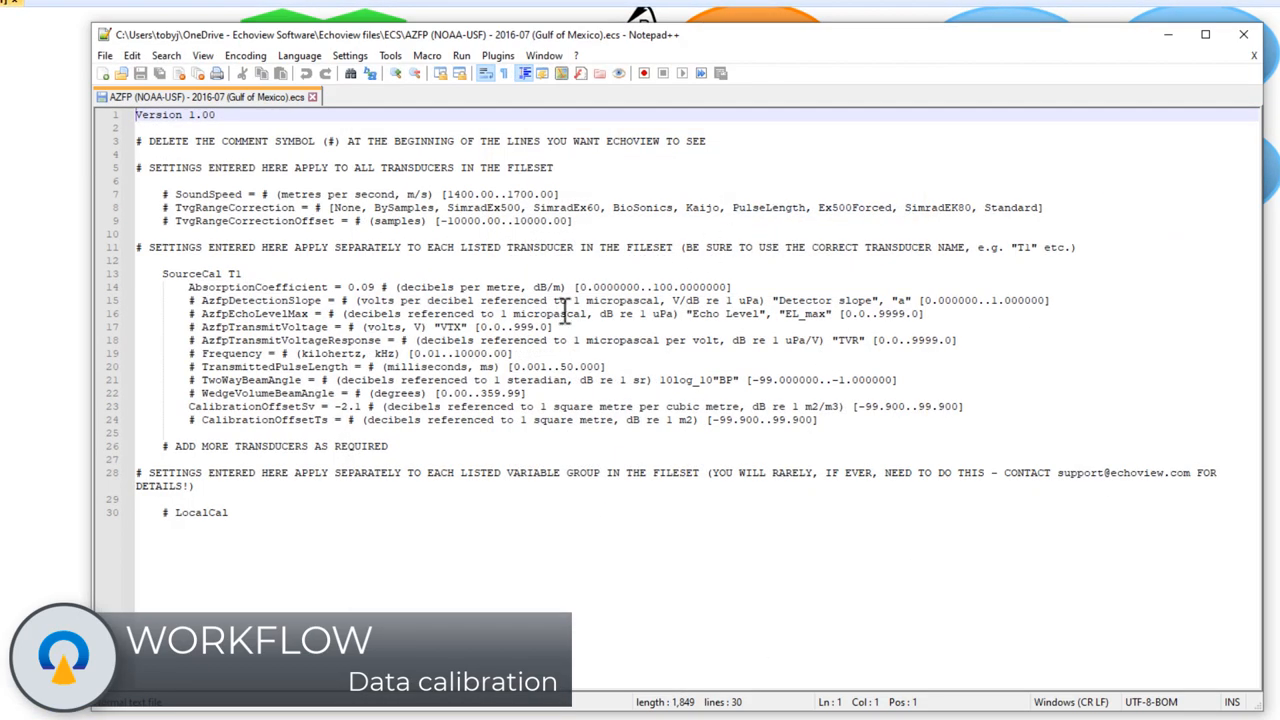
Change the T1 CalibrationOffsetSv value from -2.1 to -1.8 and save the file.
click(362, 406)
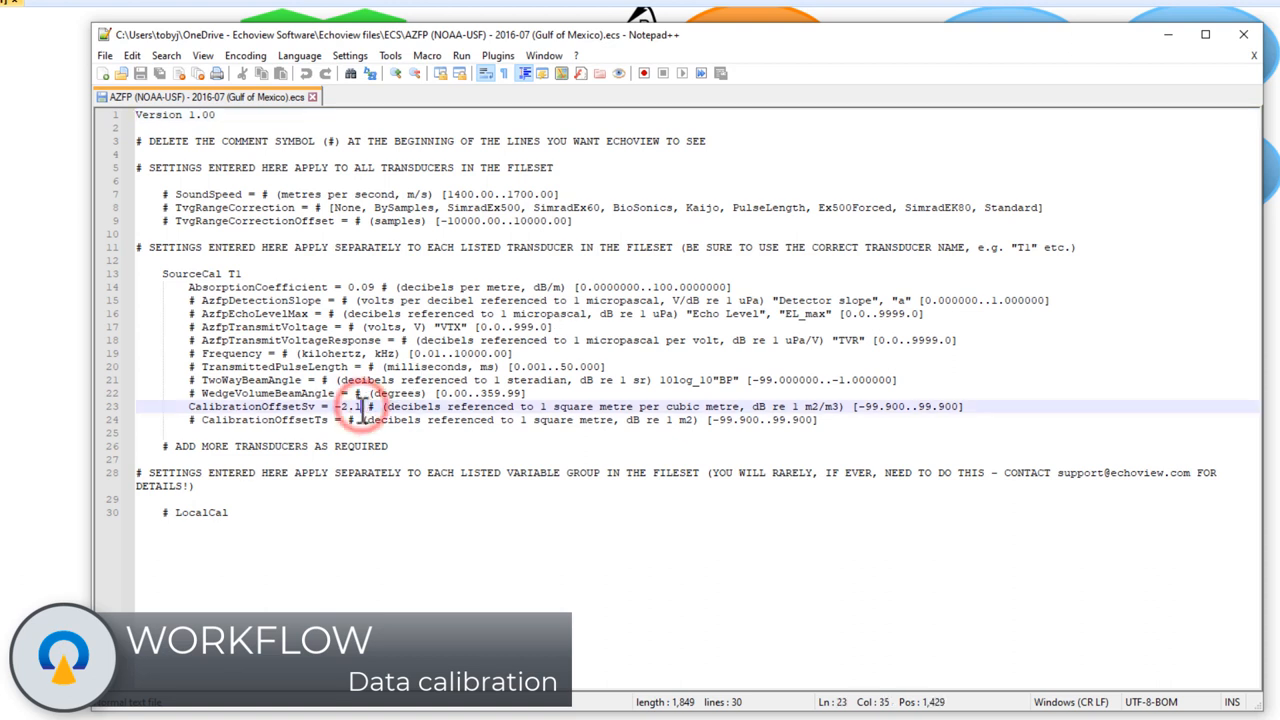
key(BackSpace)
key(BackSpace)
key(BackSpace)
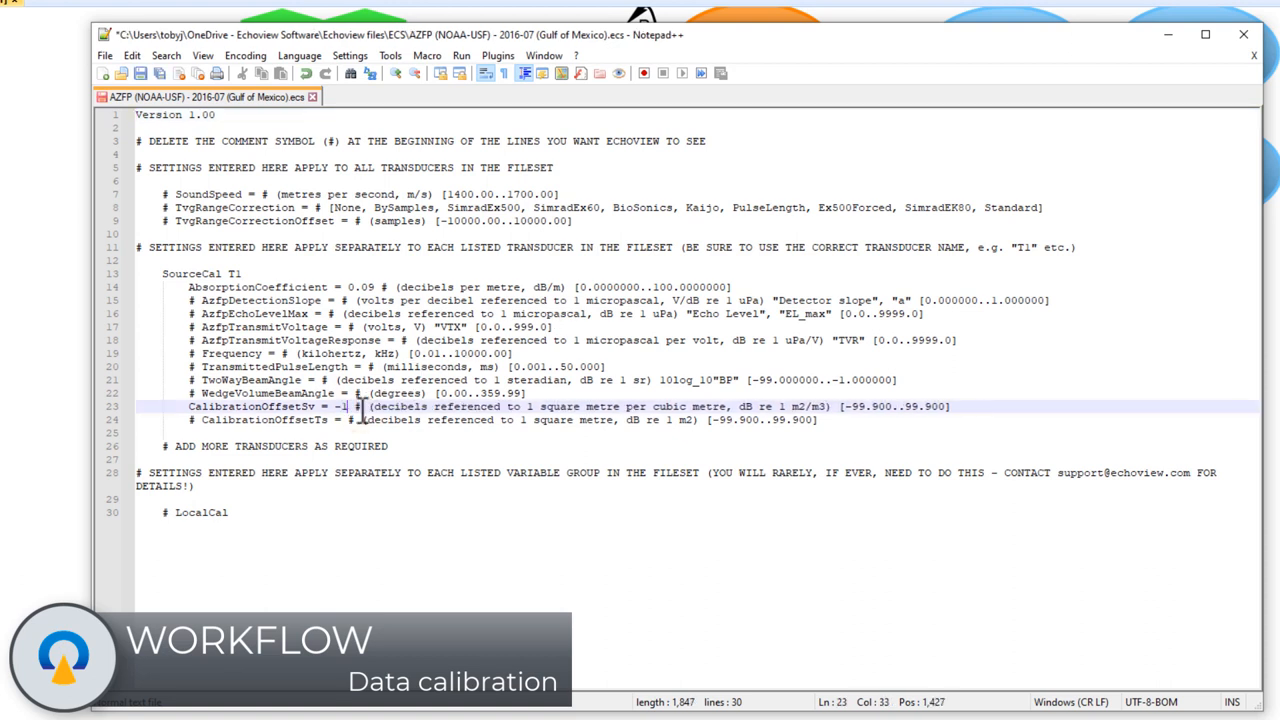
text(1.8)
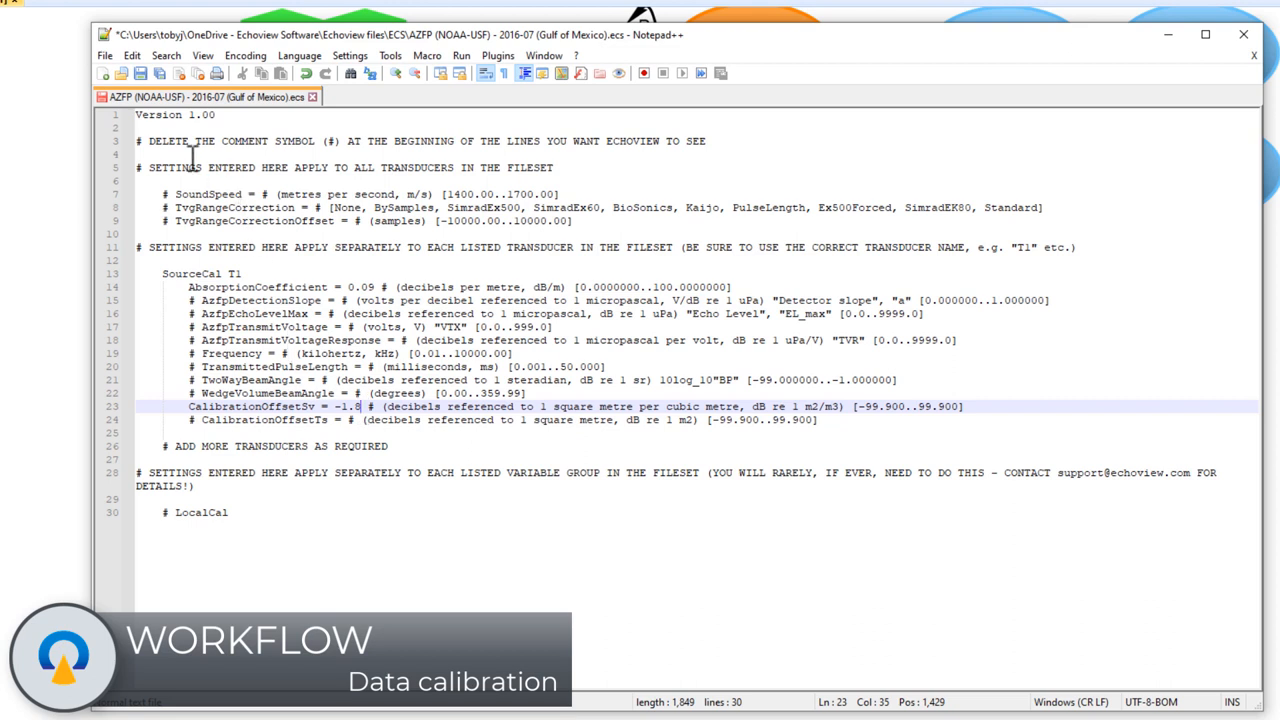
click(143, 76)
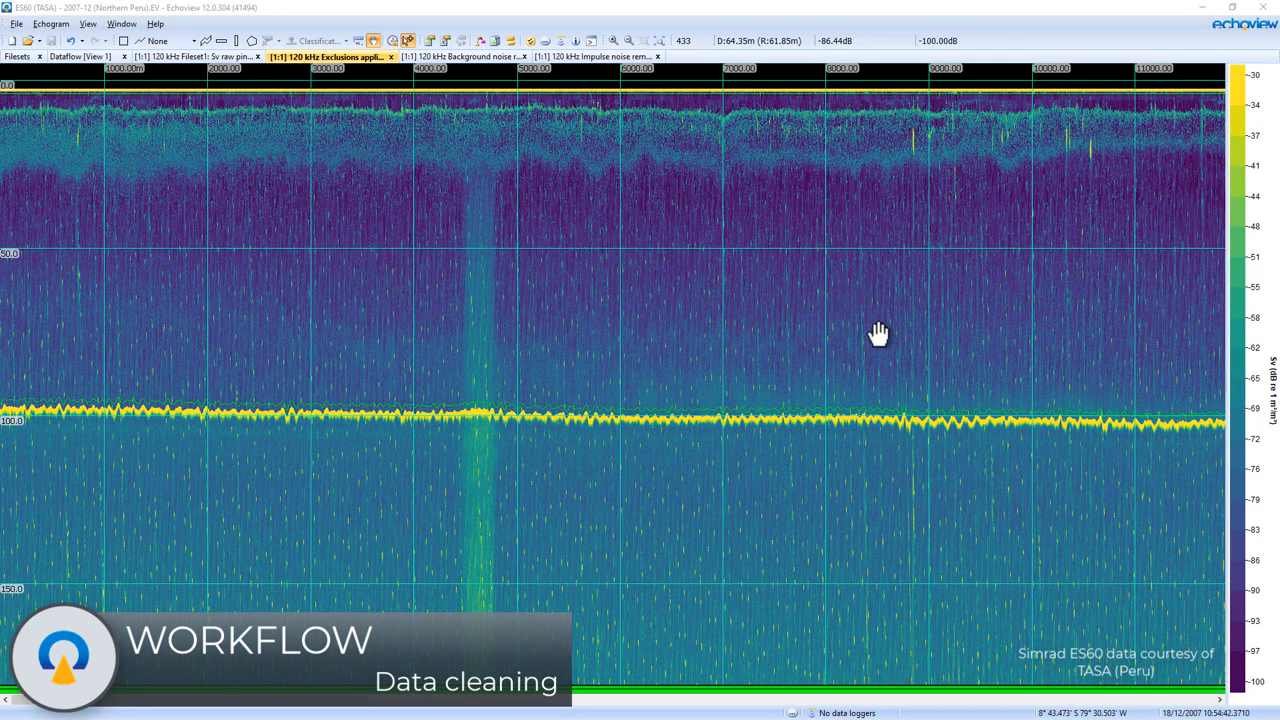
Draw a vertical band over the noise column and define it as a bad-data region.
drag(880, 335, 537, 337)
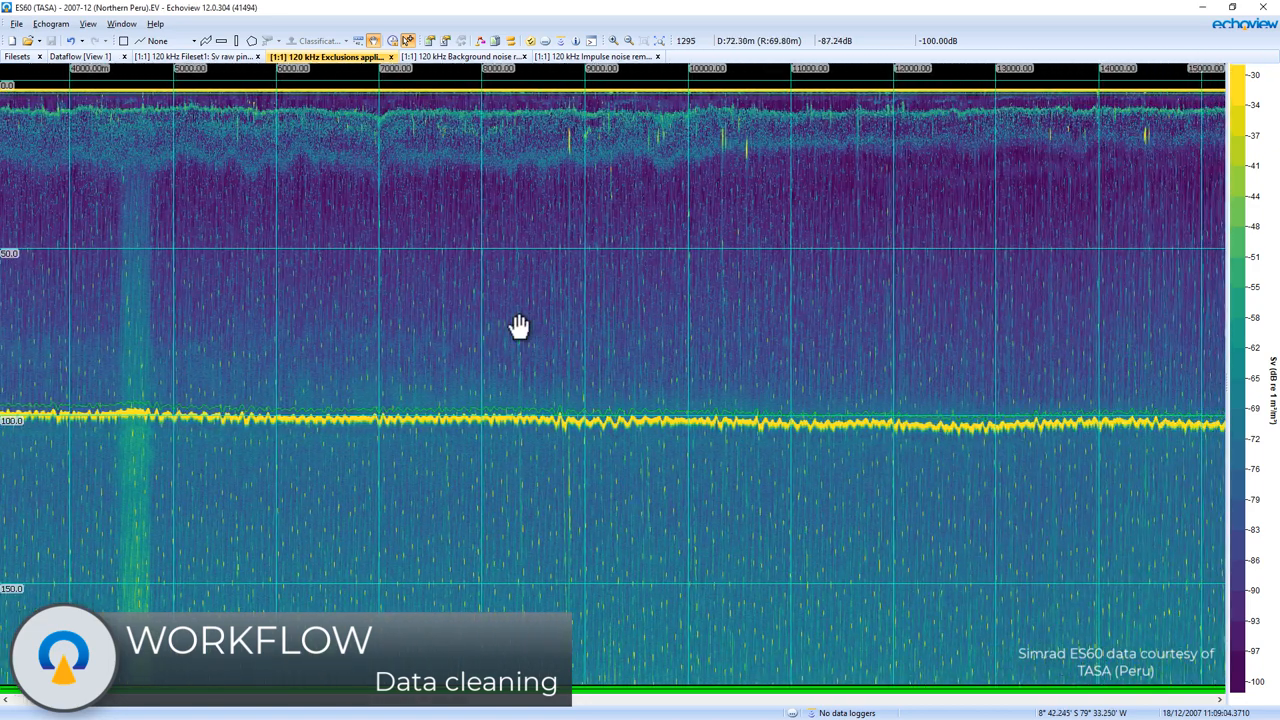
click(239, 43)
right_click(140, 312)
click(186, 459)
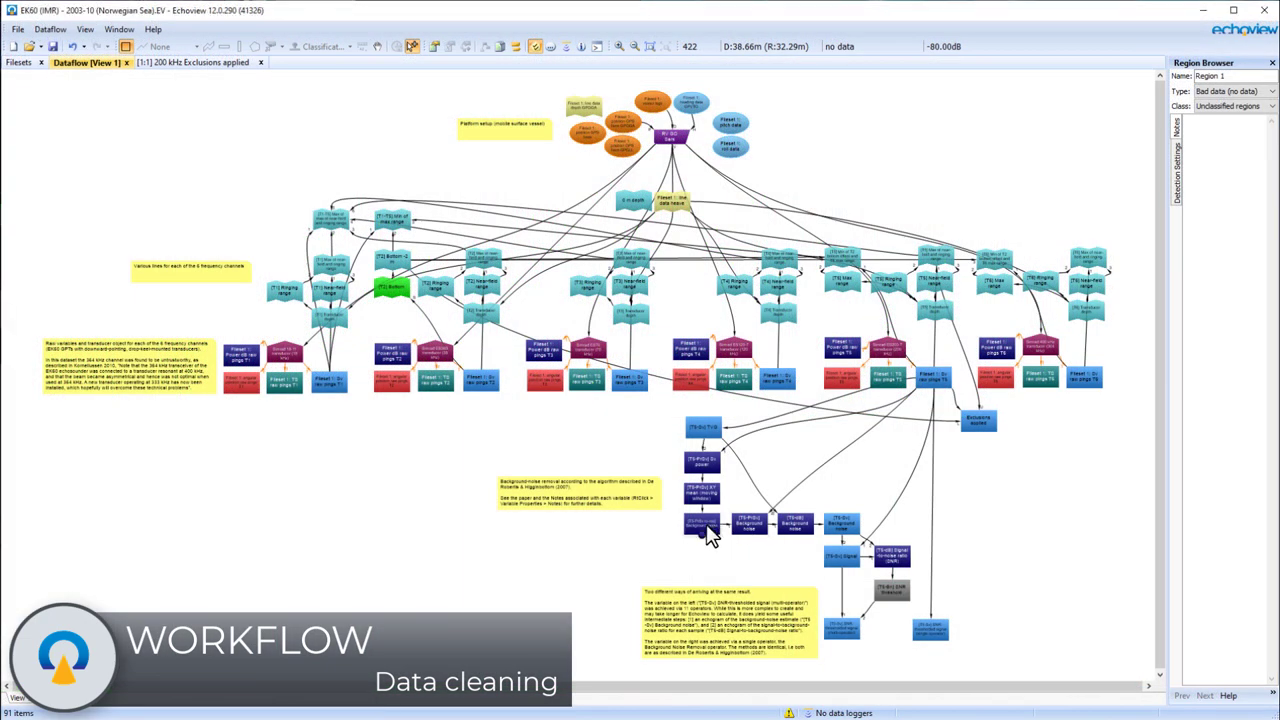
scroll(705, 535, up, 2)
scroll(705, 535, up, 2)
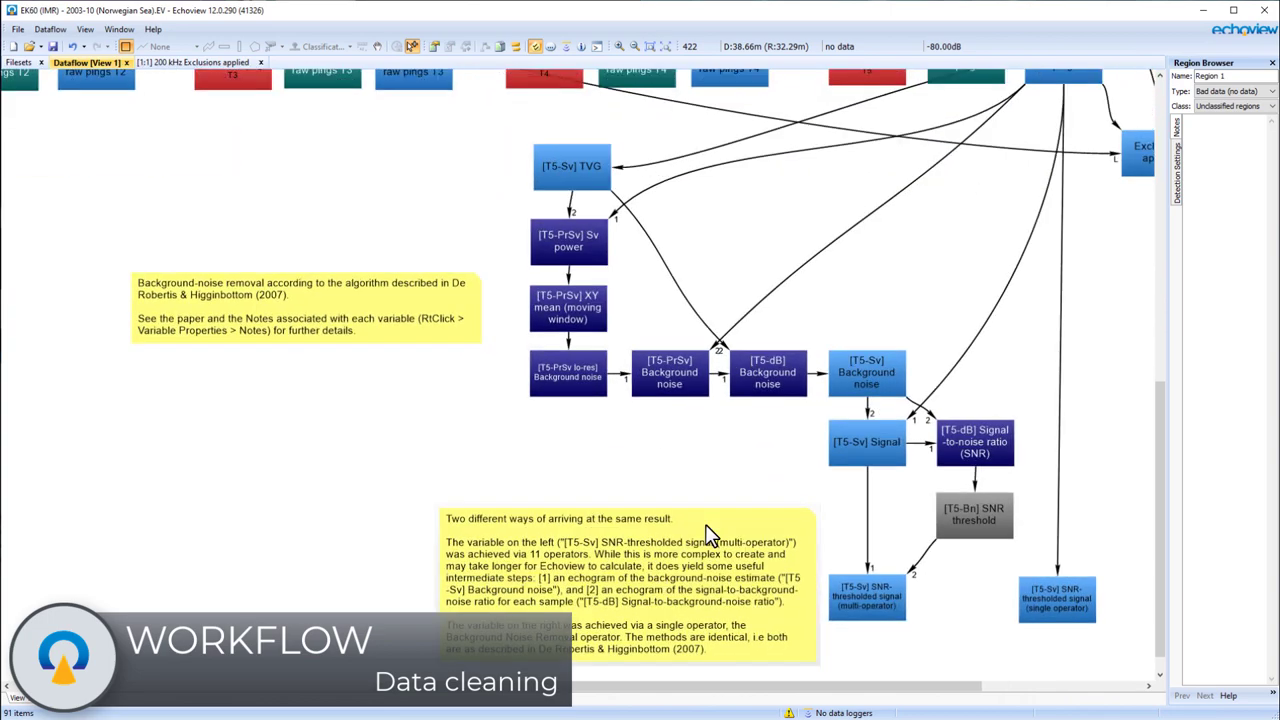
Create a new virtual variable from the dataflow canvas and browse the operator list.
right_click(733, 285)
mouse_move(815, 256)
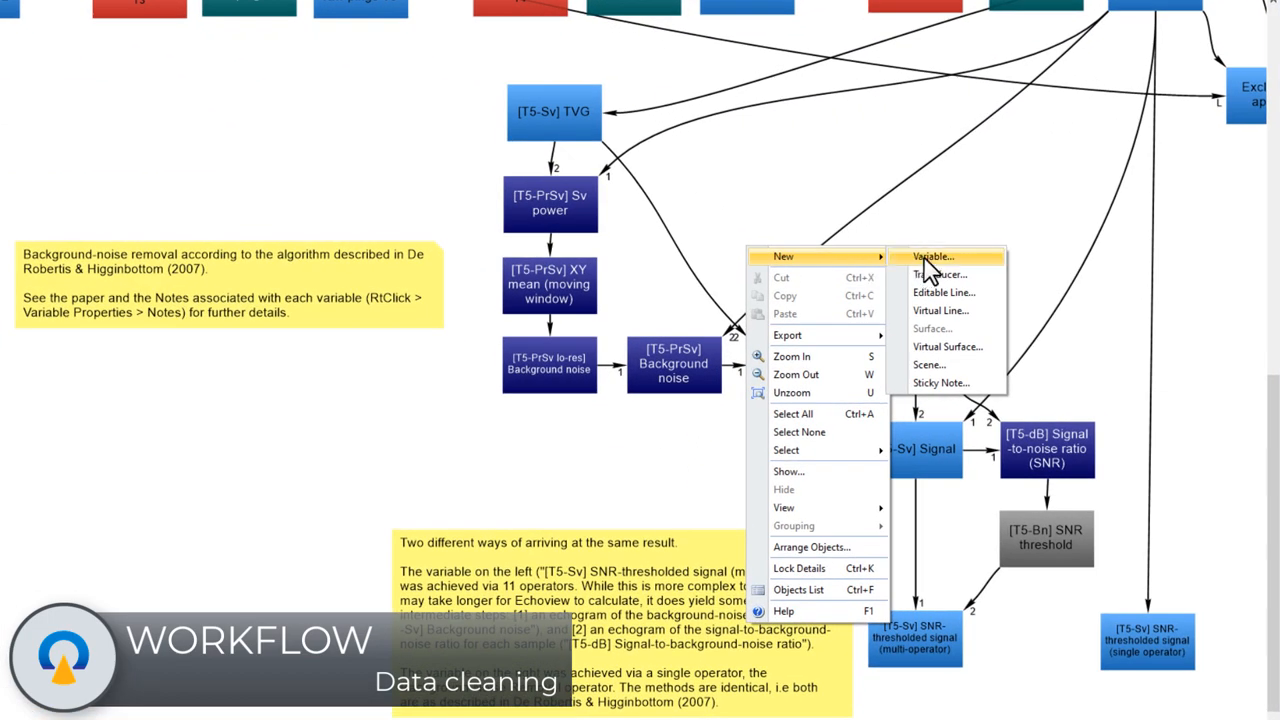
click(933, 258)
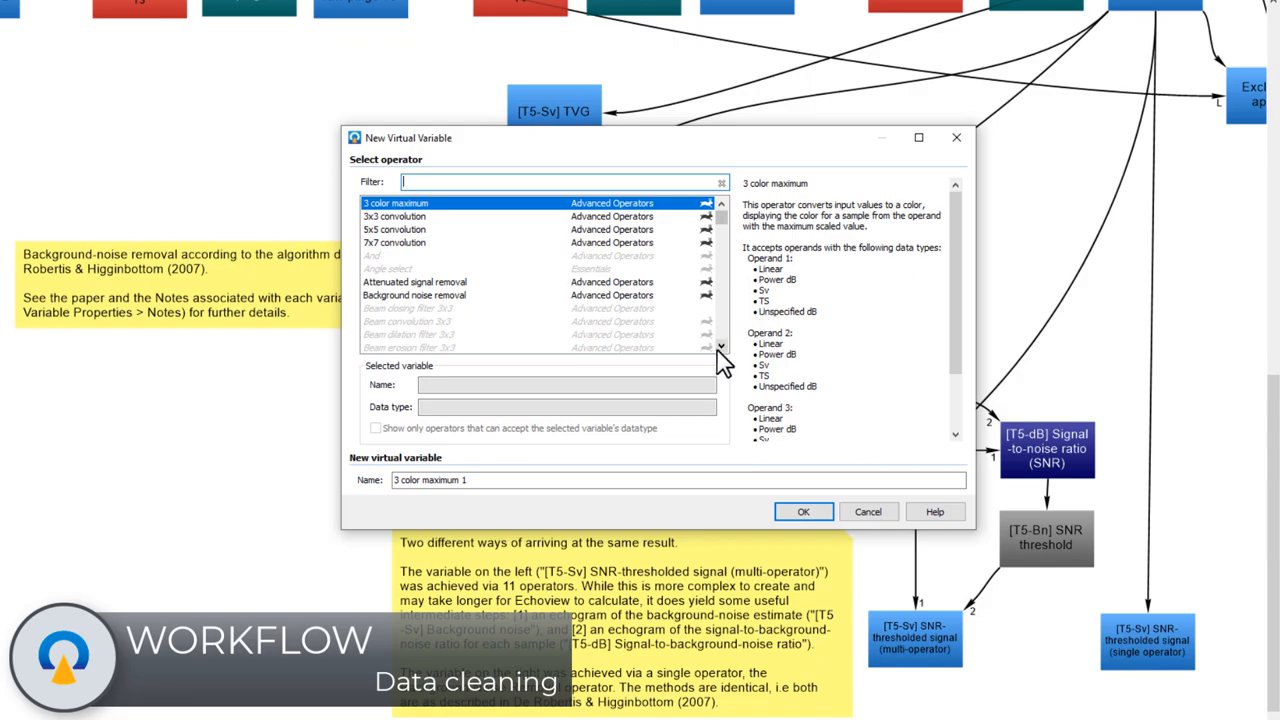
click(721, 348)
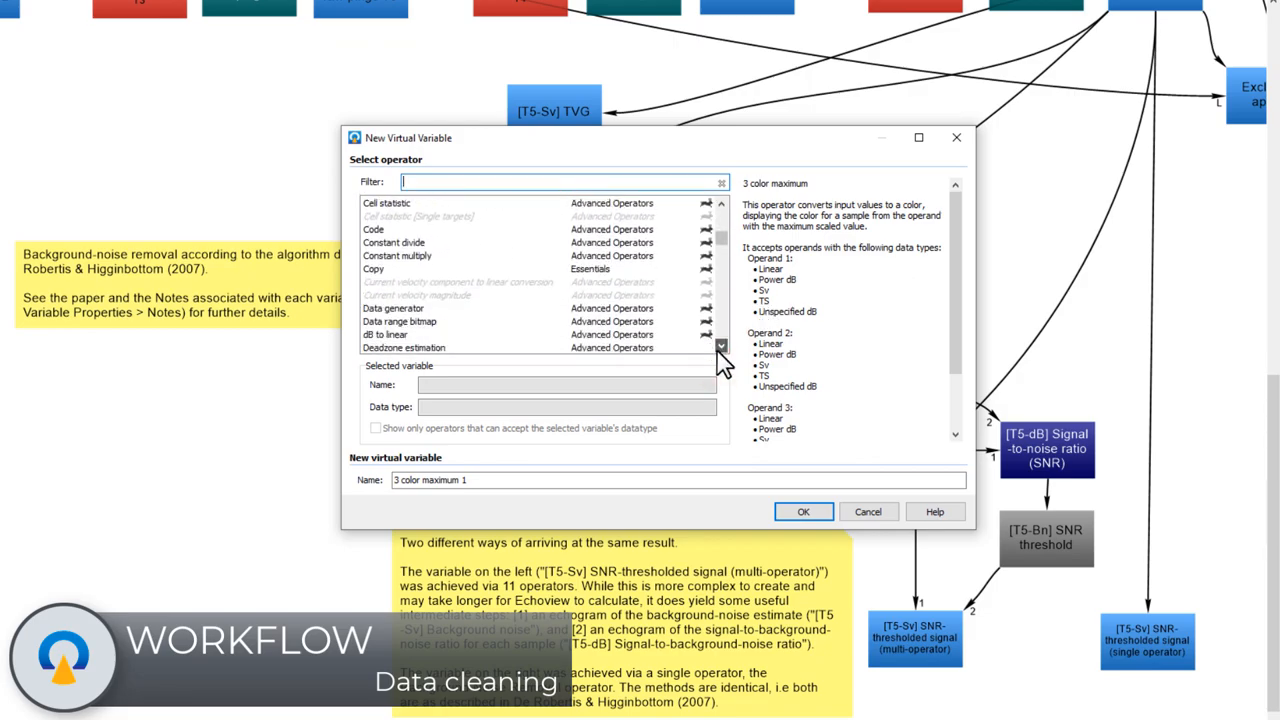
click(721, 348)
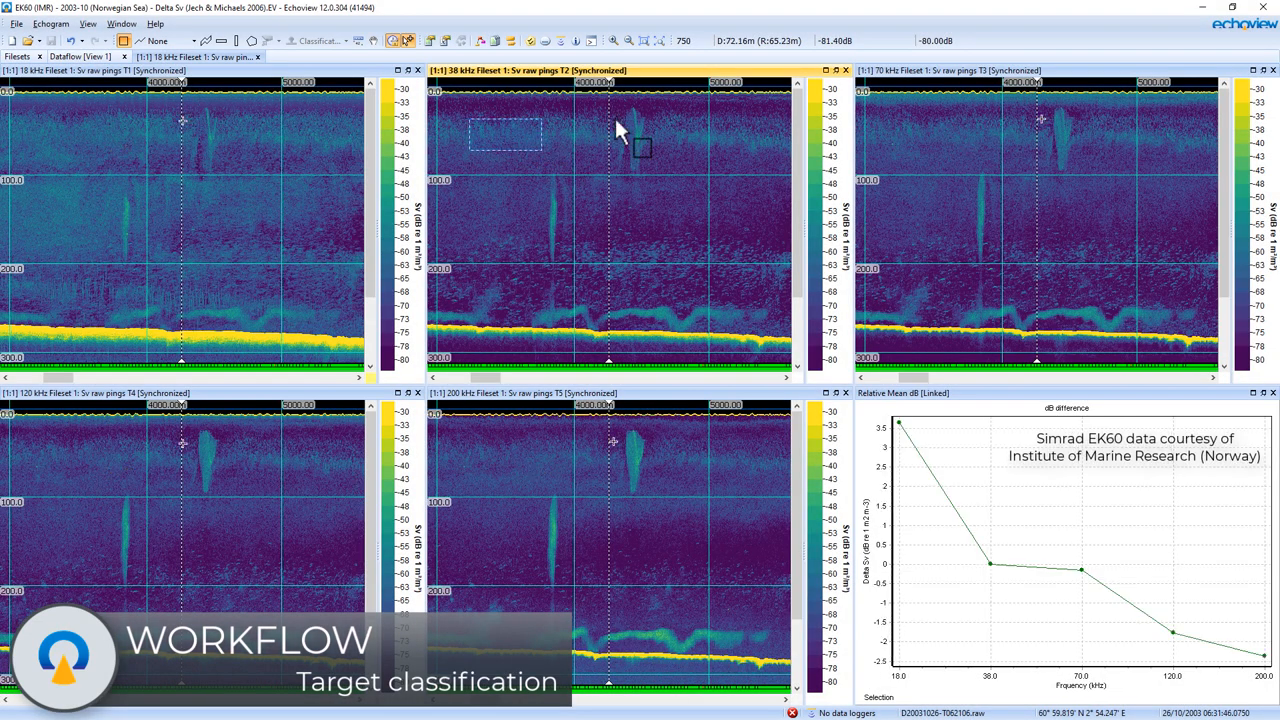
Select patches of water on the 38 kHz echogram to graph their Relative Mean dB differences.
drag(630, 118, 641, 148)
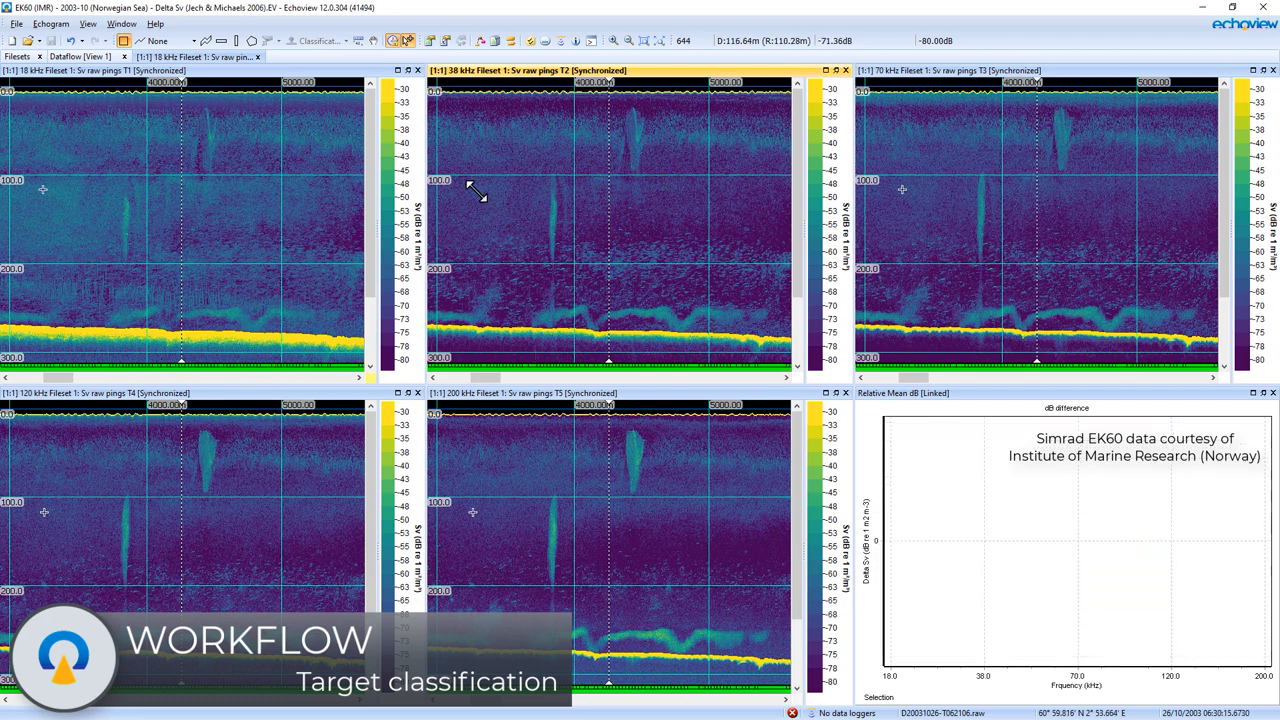
click(524, 212)
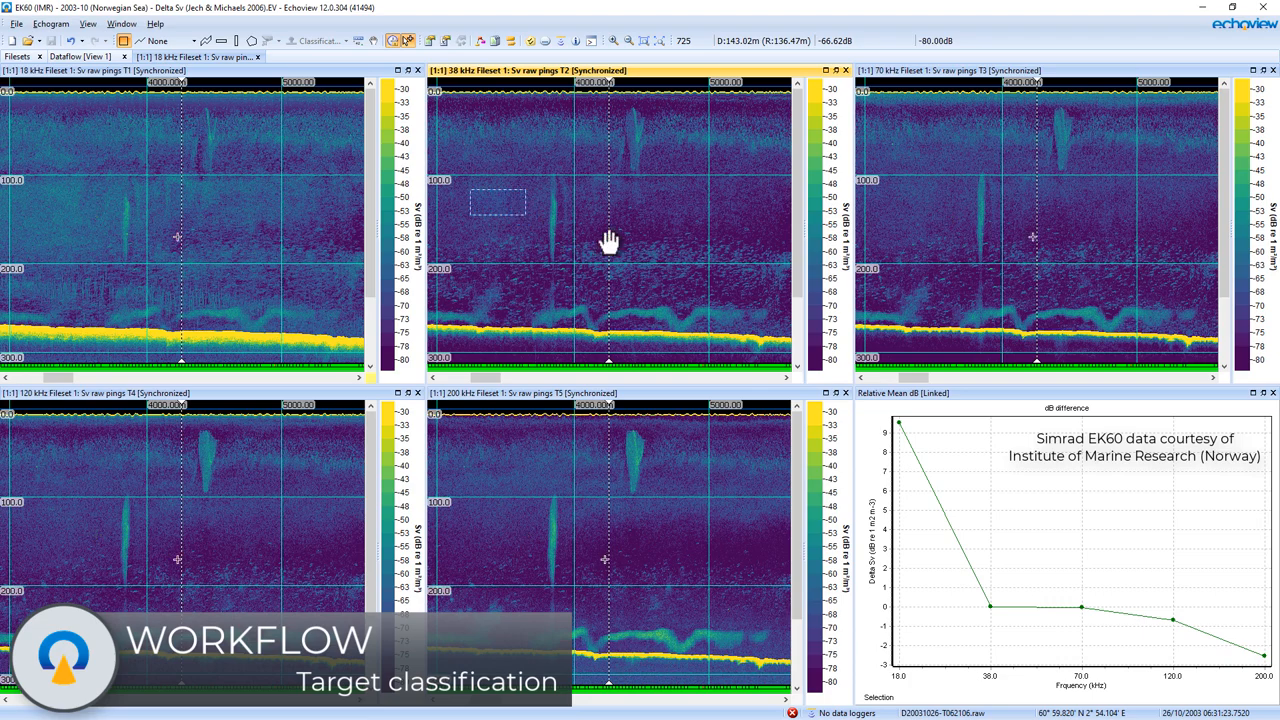
drag(638, 245, 678, 278)
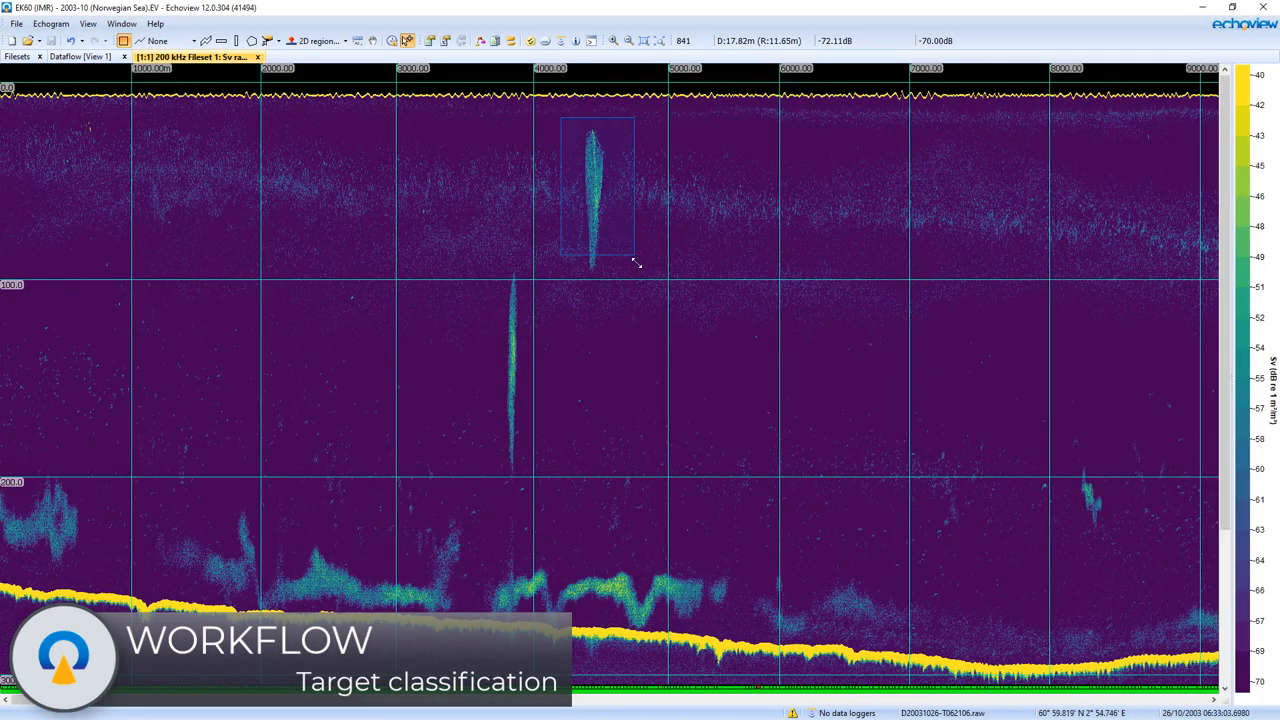
Magnify the surface school and expand the Integration schools node in EV File Properties > Export.
drag(562, 119, 640, 281)
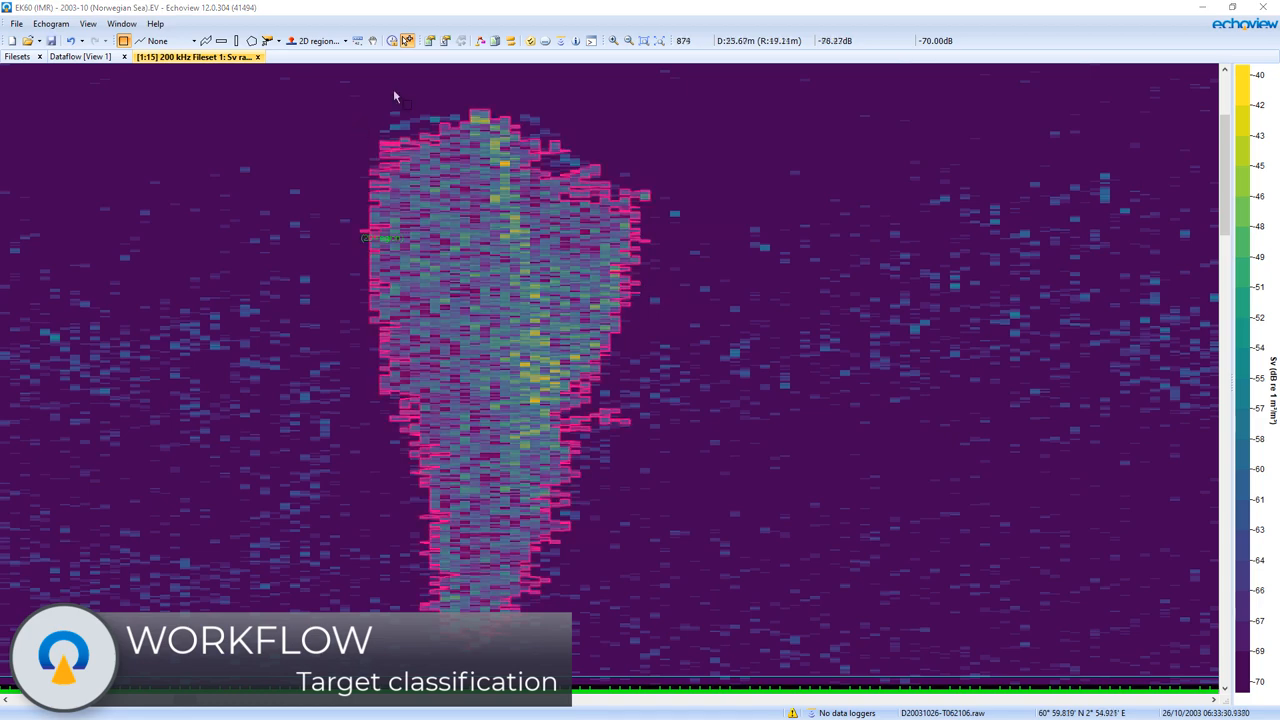
click(428, 41)
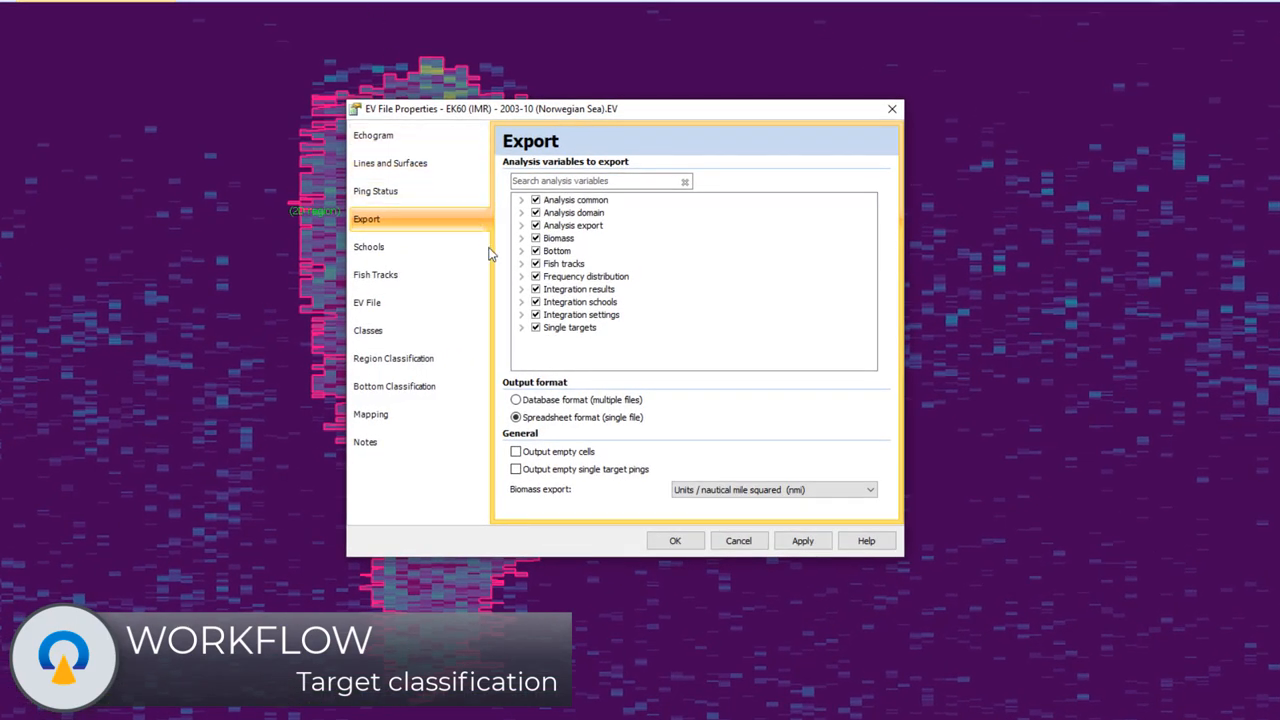
click(523, 302)
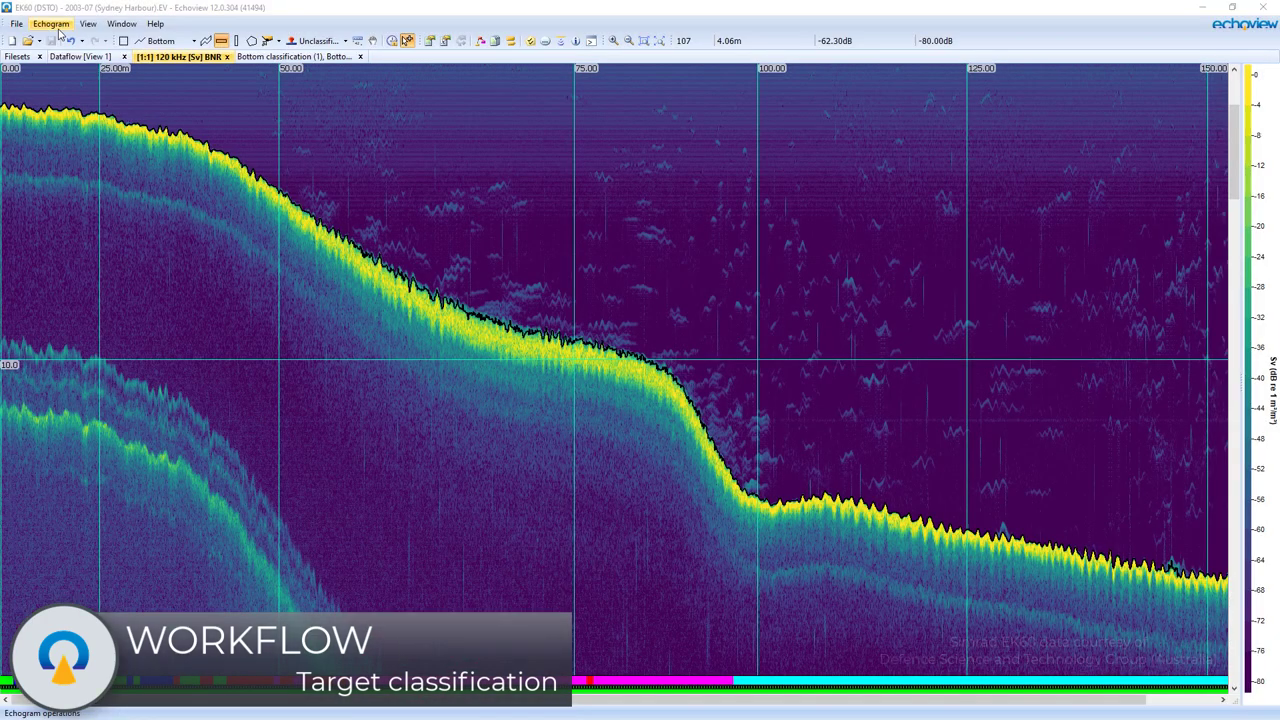
Launch Classify Bottom from the Echogram menu and bring up its EV File Properties settings.
click(50, 23)
click(80, 147)
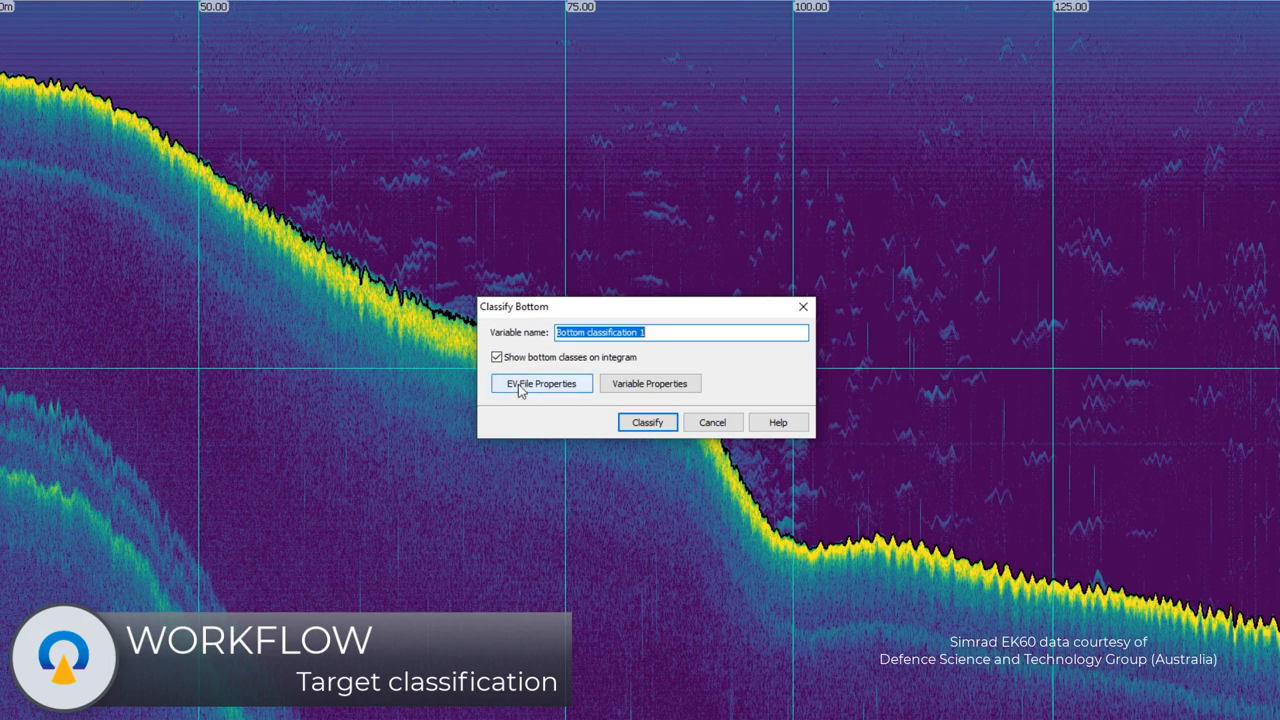
click(522, 389)
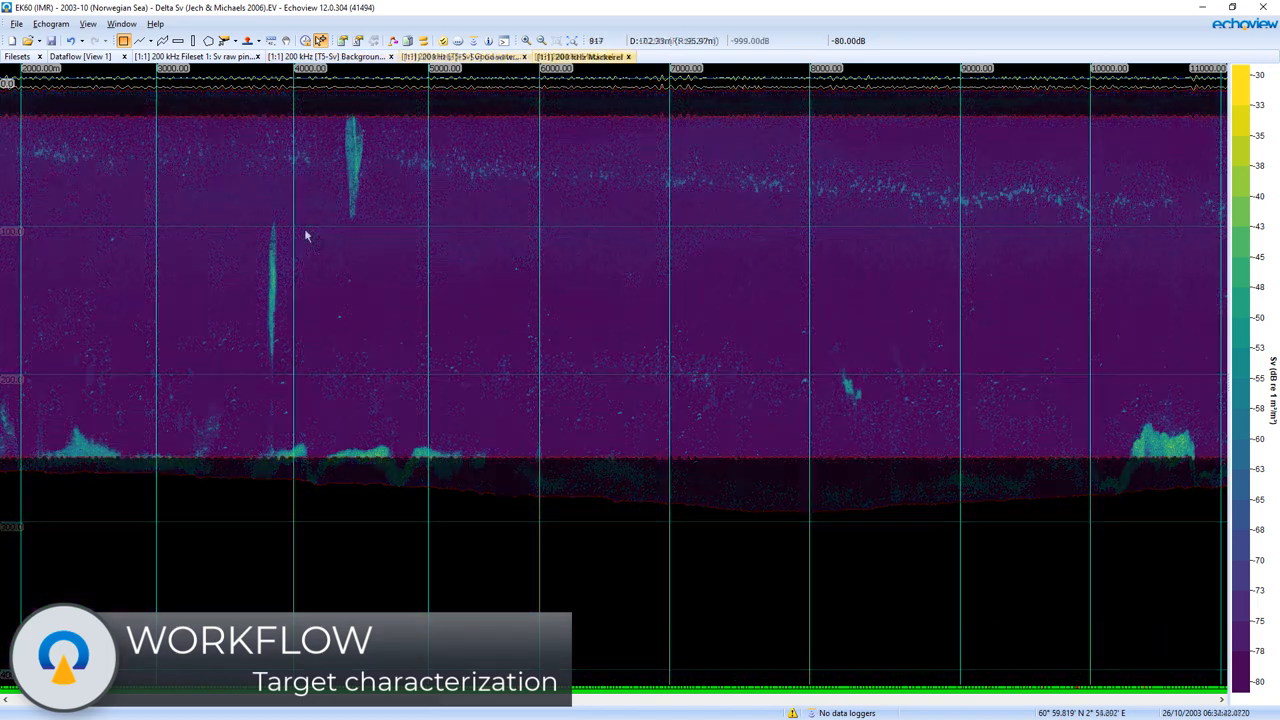
Show cell Sv and cell NASC values on the Mackerel echogram.
right_click(304, 228)
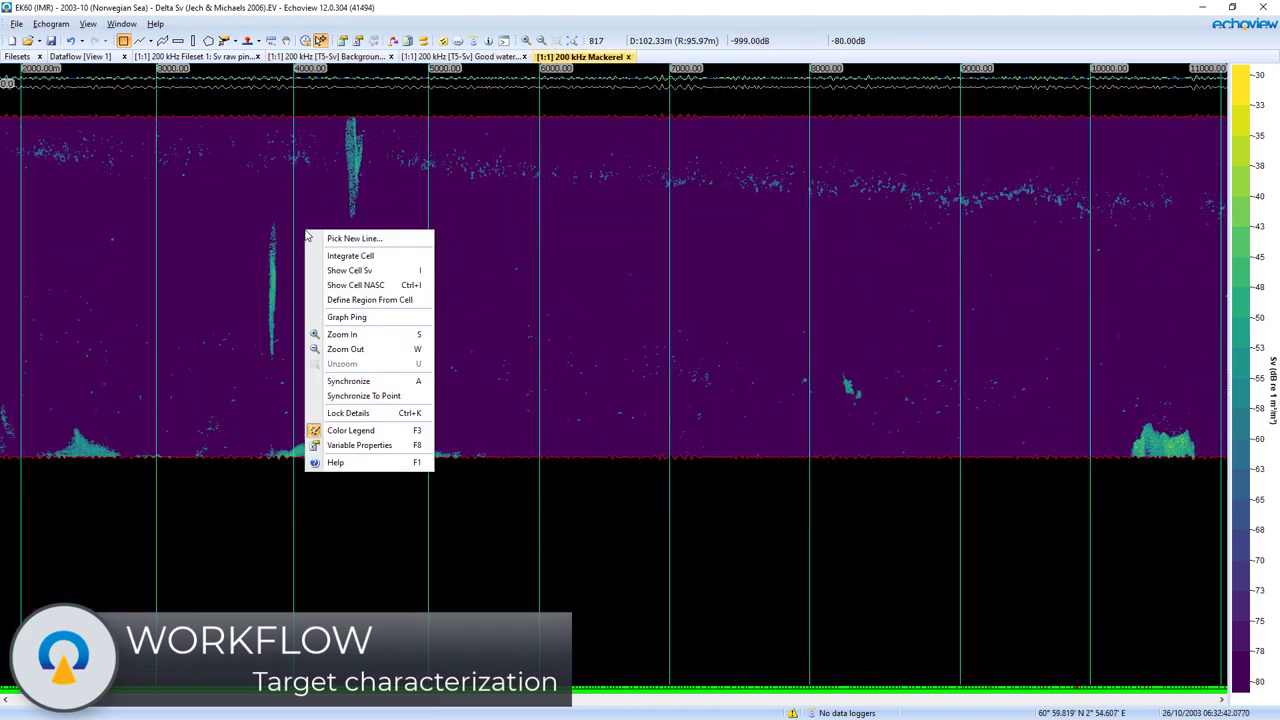
click(338, 268)
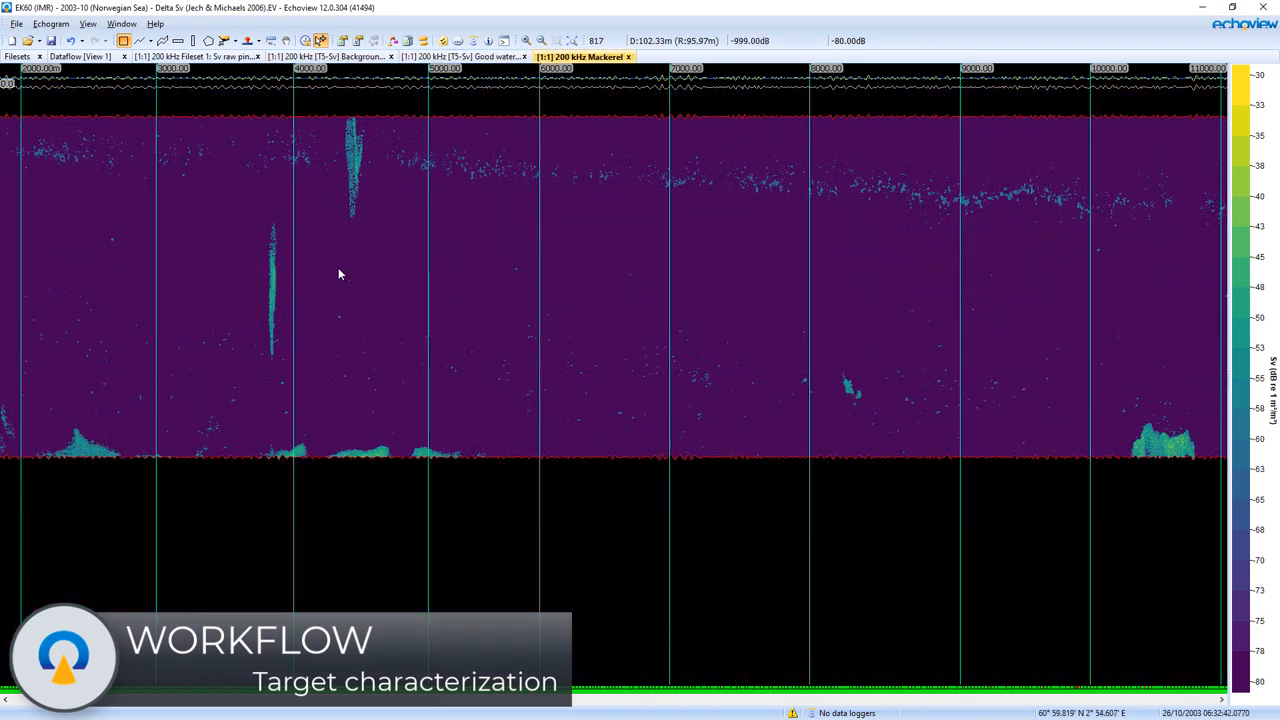
right_click(338, 267)
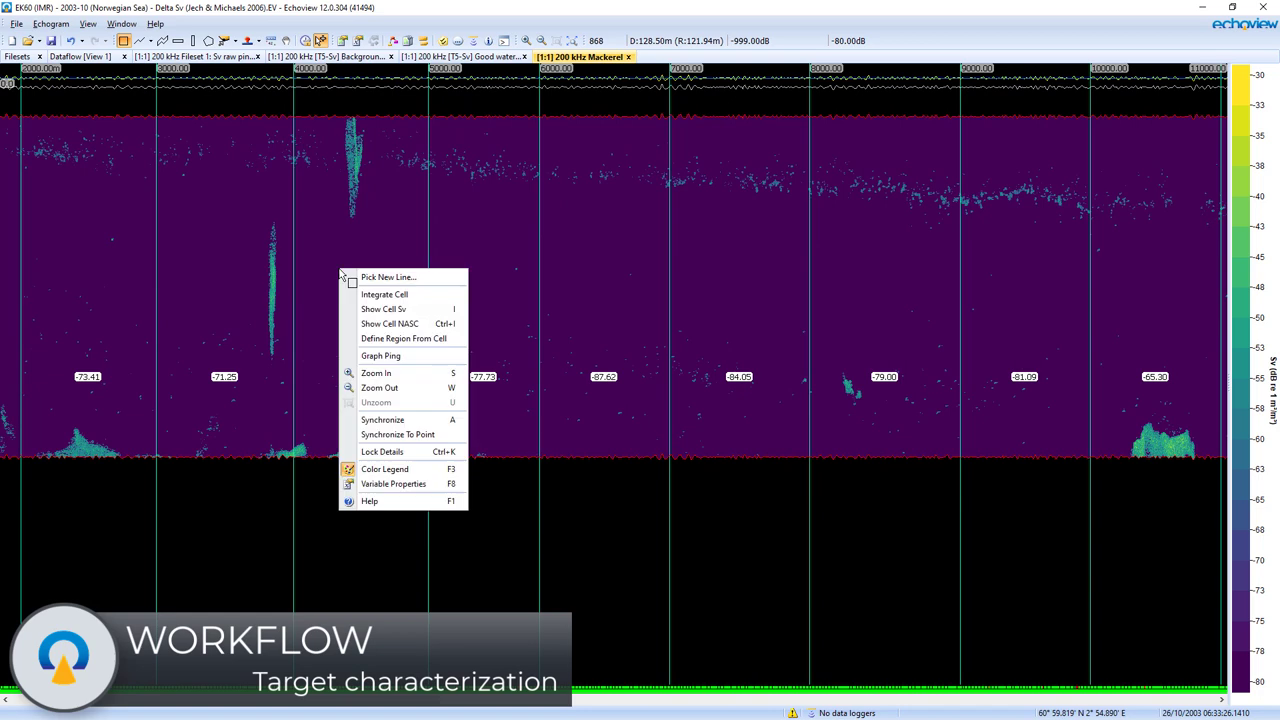
click(371, 323)
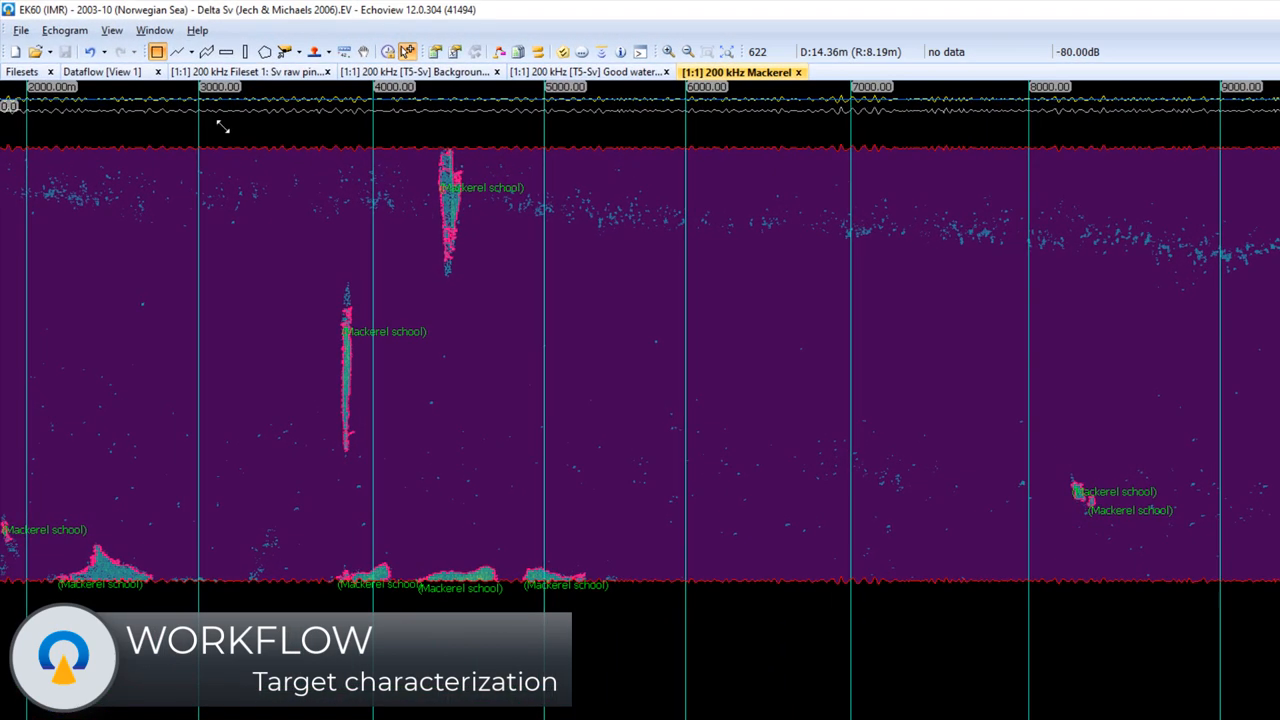
Integrate the selected area around the upper mackerel school.
right_click(500, 237)
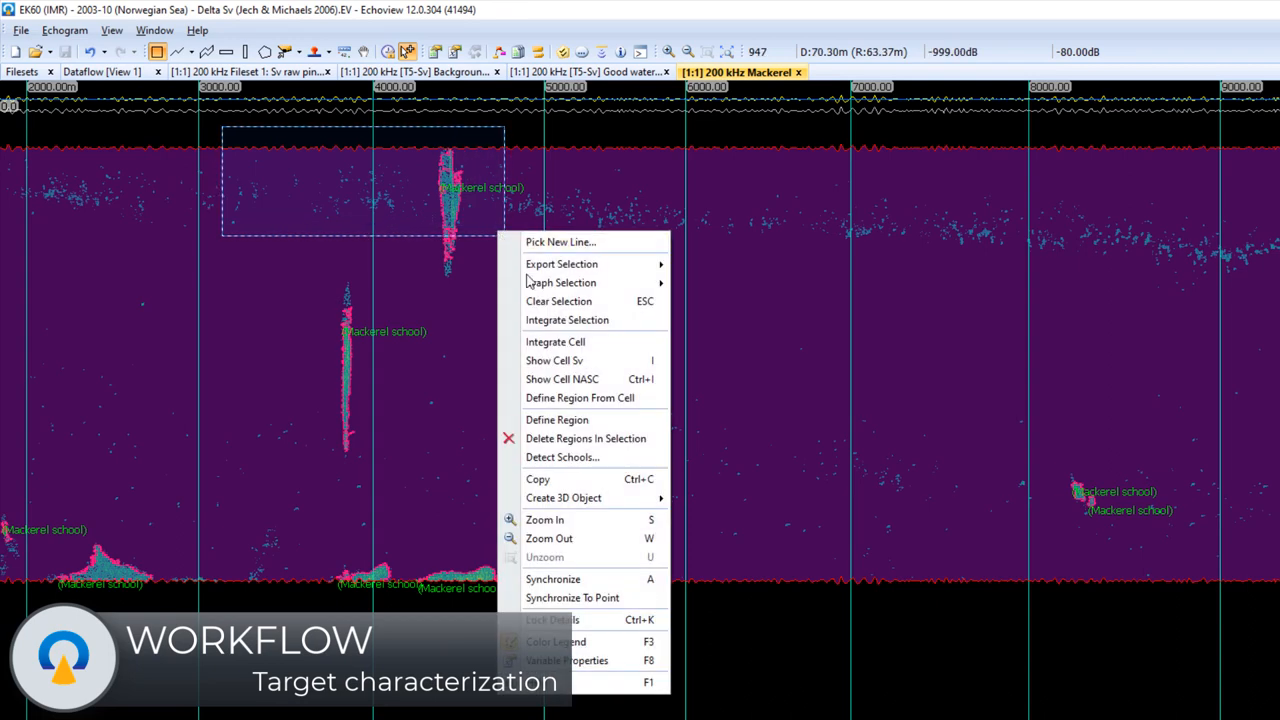
click(580, 323)
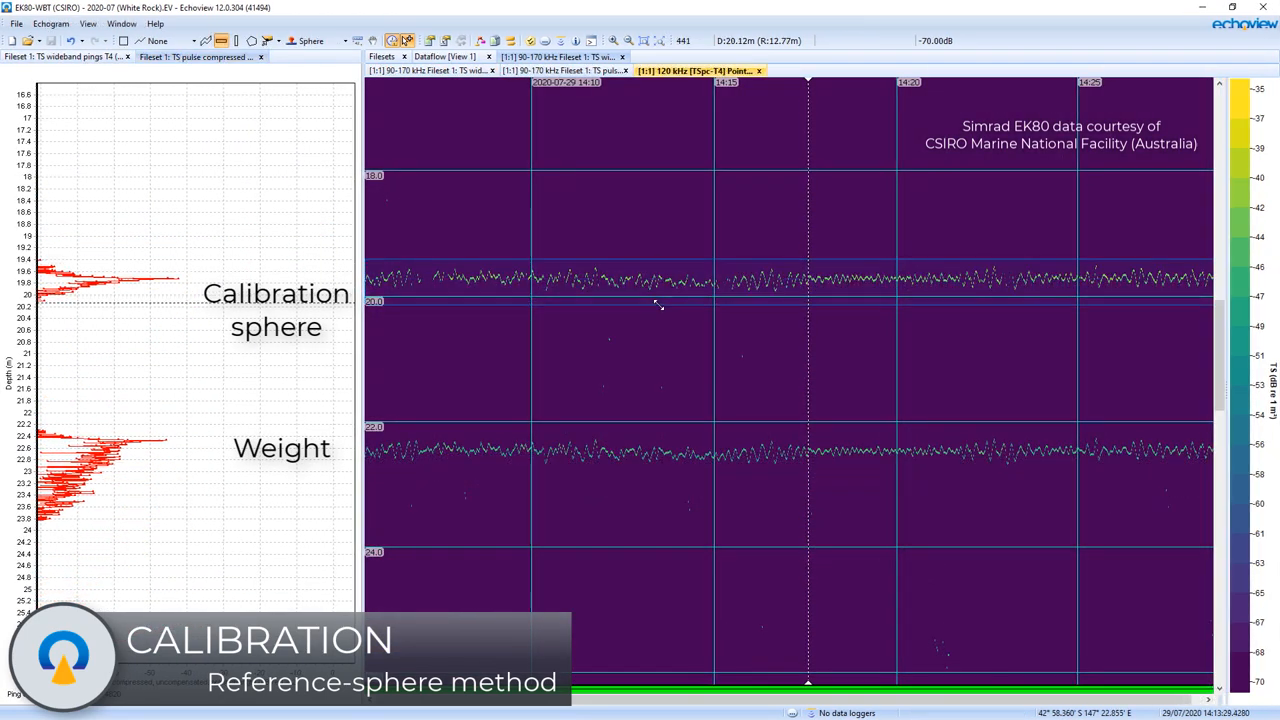
Run Calibration Assistant (Selection) on the selected EK80 sphere echoes.
right_click(665, 289)
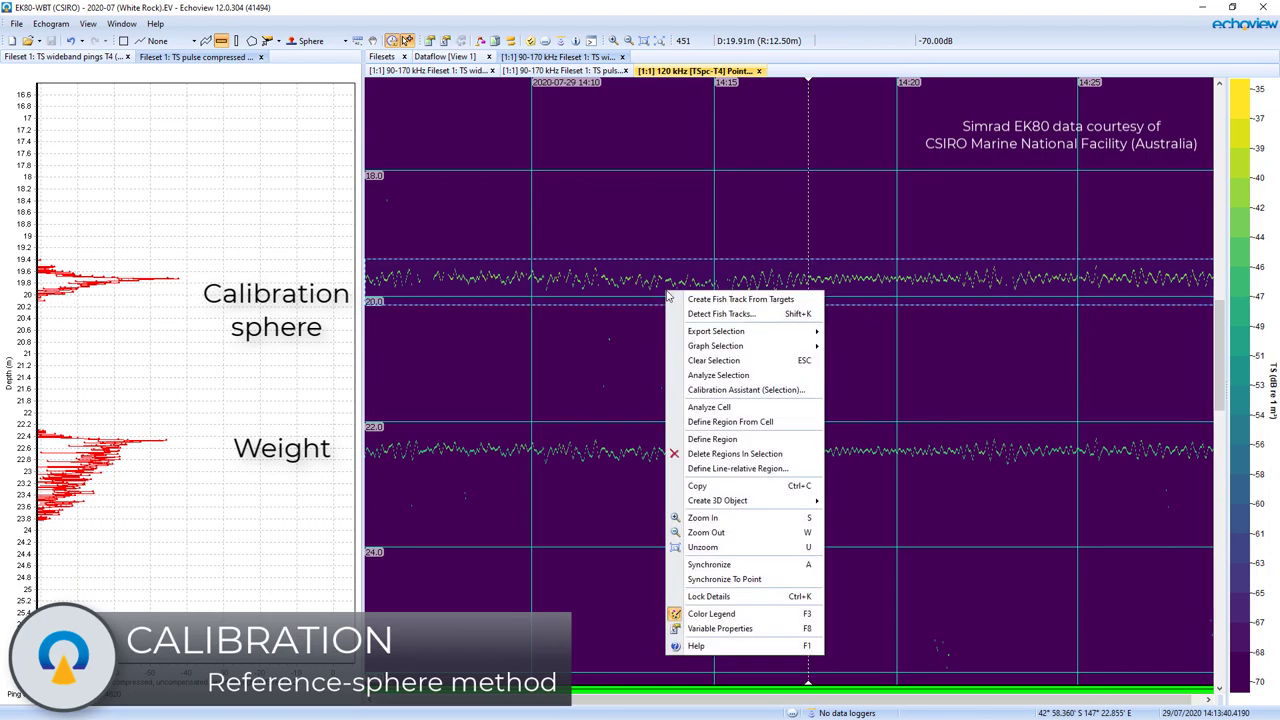
click(720, 385)
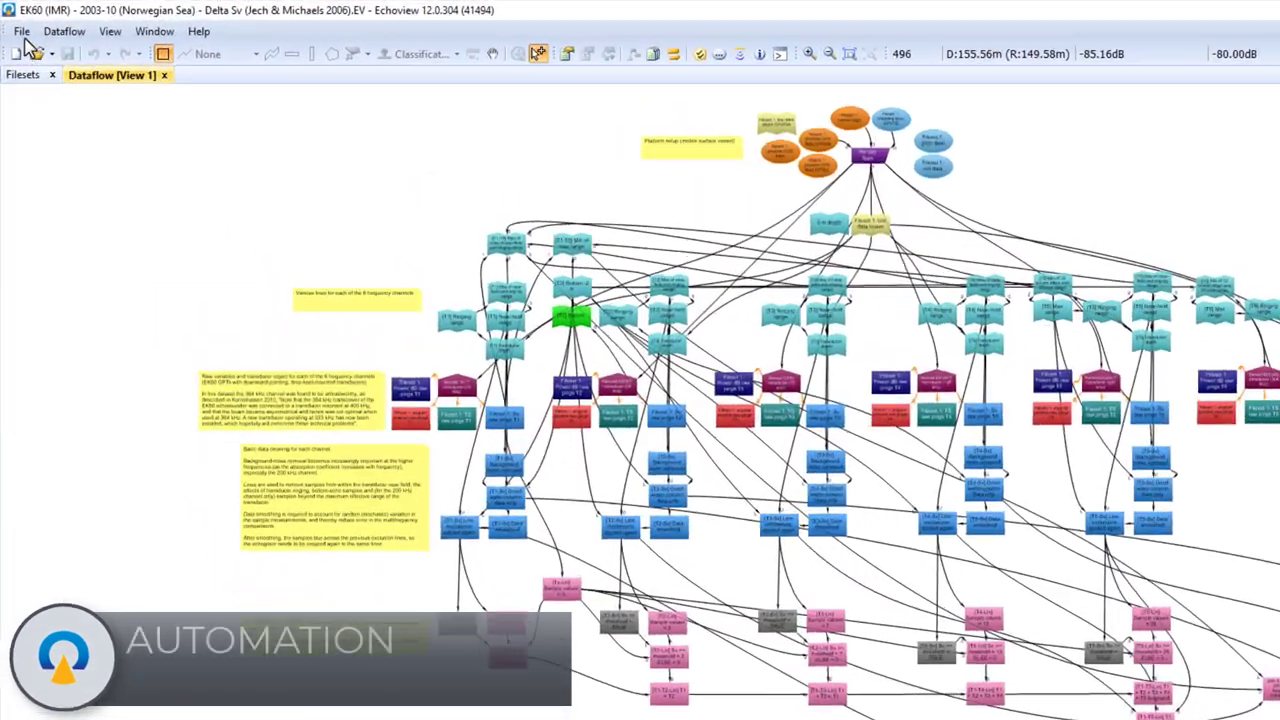
Bring up the Echoview COM object hierarchy help topic.
click(22, 31)
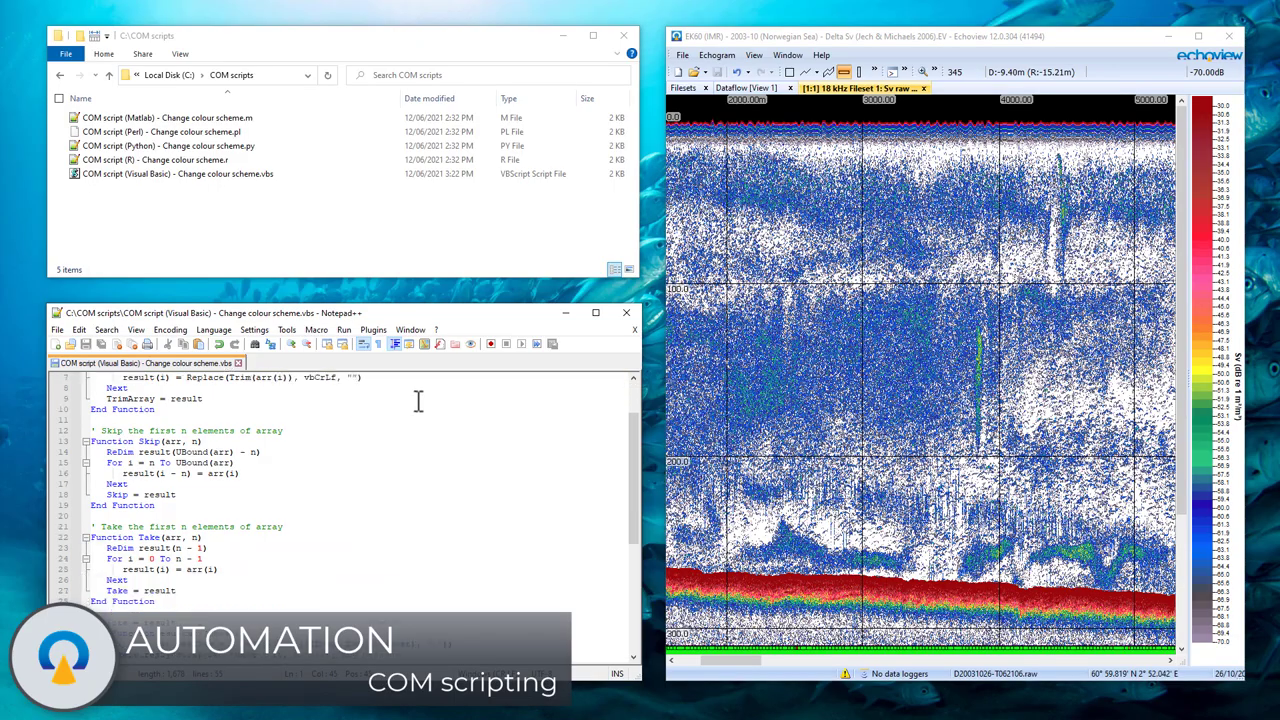
scroll(415, 400, down, 3)
scroll(415, 400, down, 3)
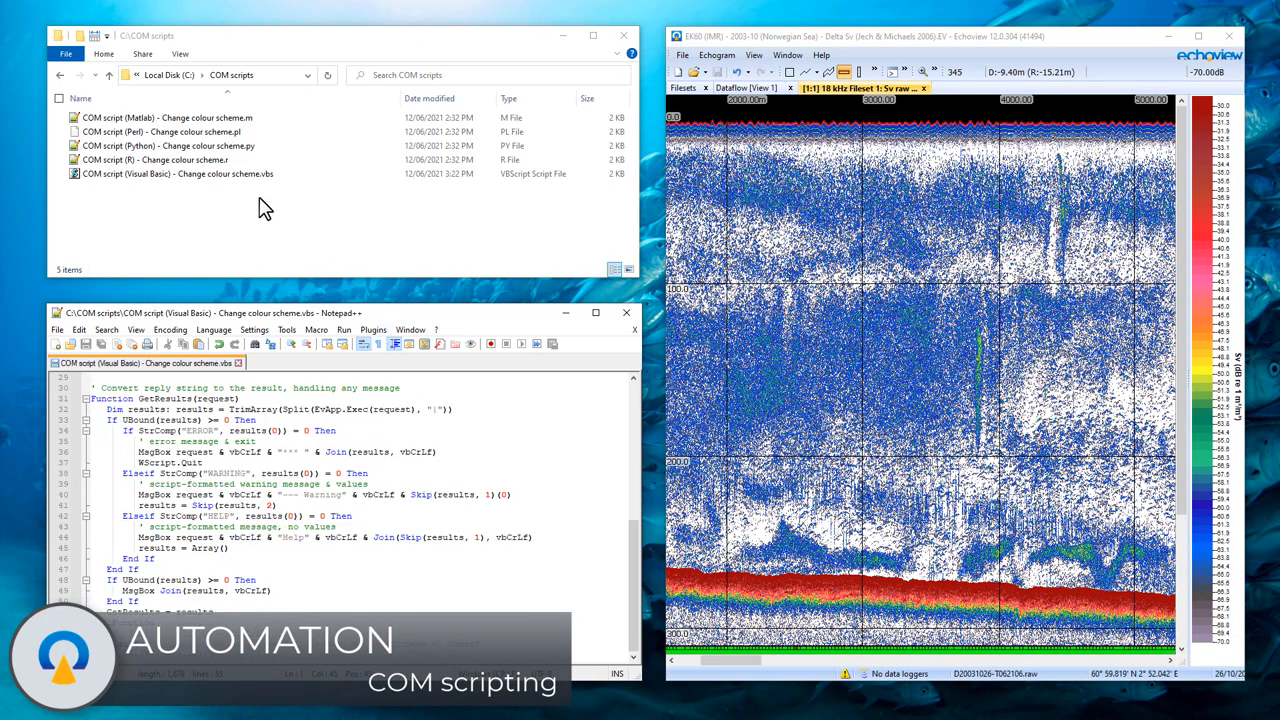
Run the Change colour scheme .vbs script, then set ColorScheme = Viridis from the console.
double_click(240, 174)
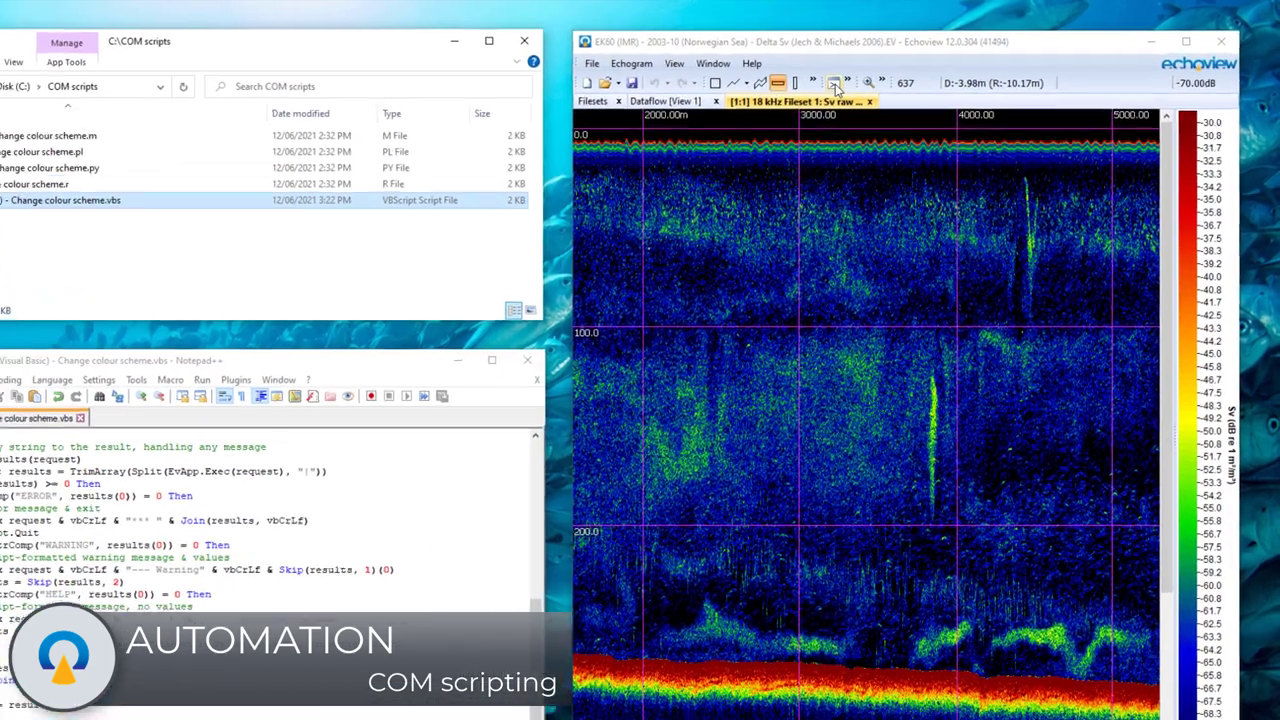
click(855, 72)
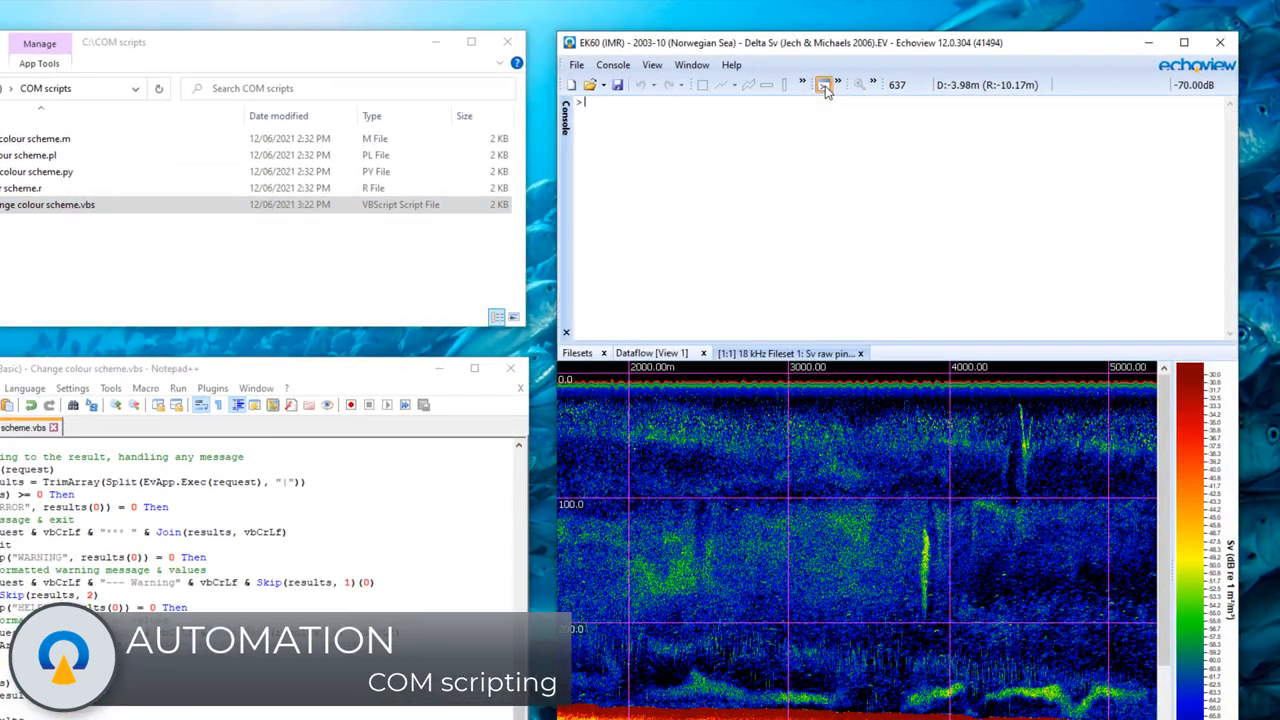
key(Return)
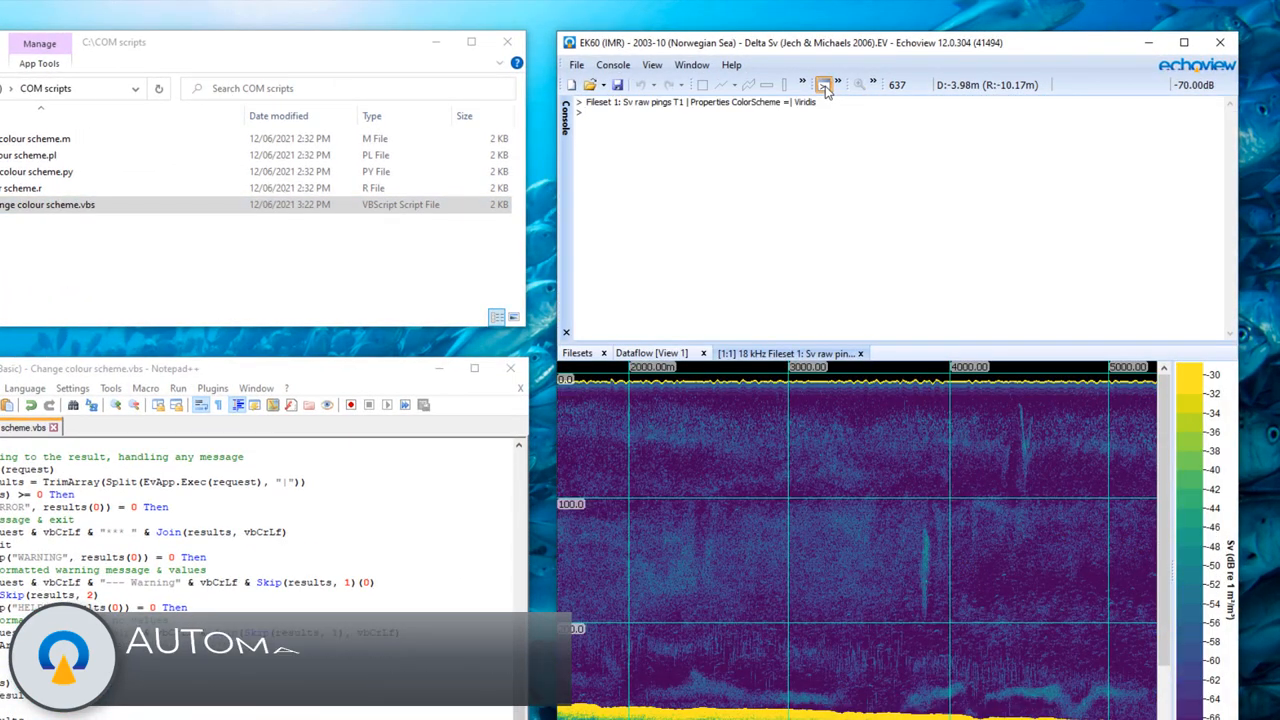